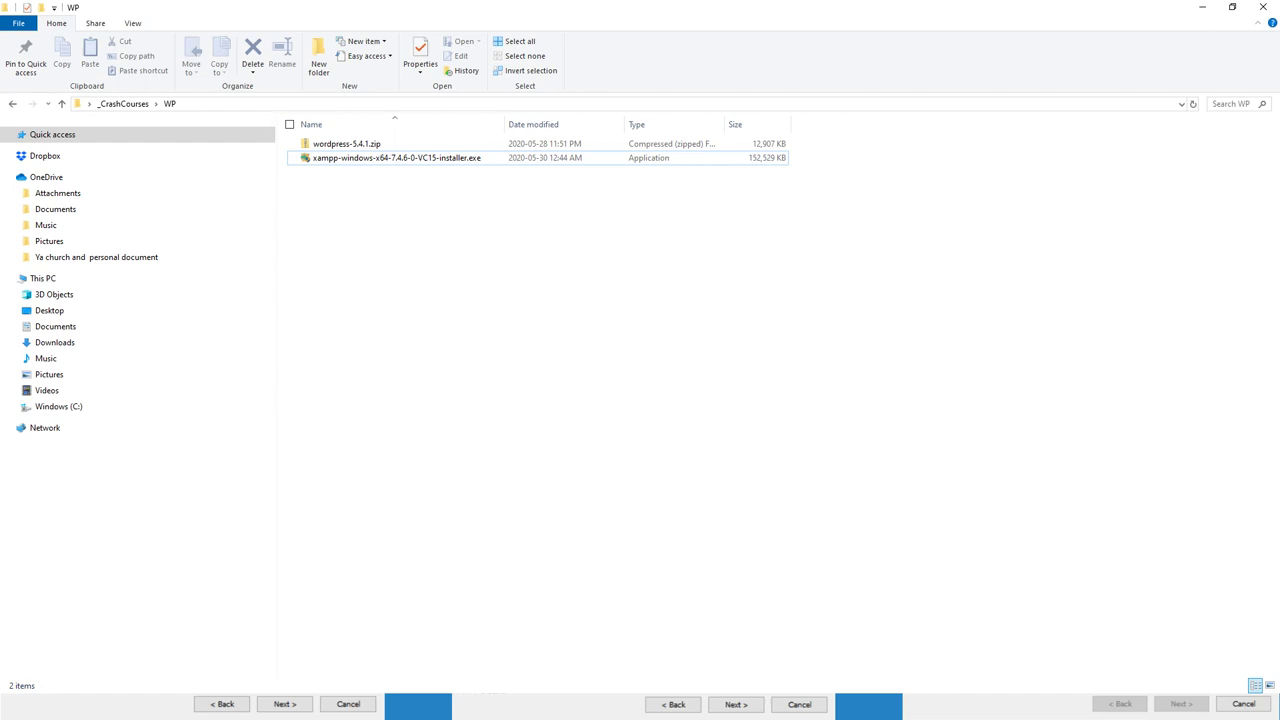
Step: Extract wordpress-5.4.1.zip into the wordpress-5.4.1 folder inside WP, with extracted files set to show when complete
{"action": "left_click", "coordinate": [346, 143]}
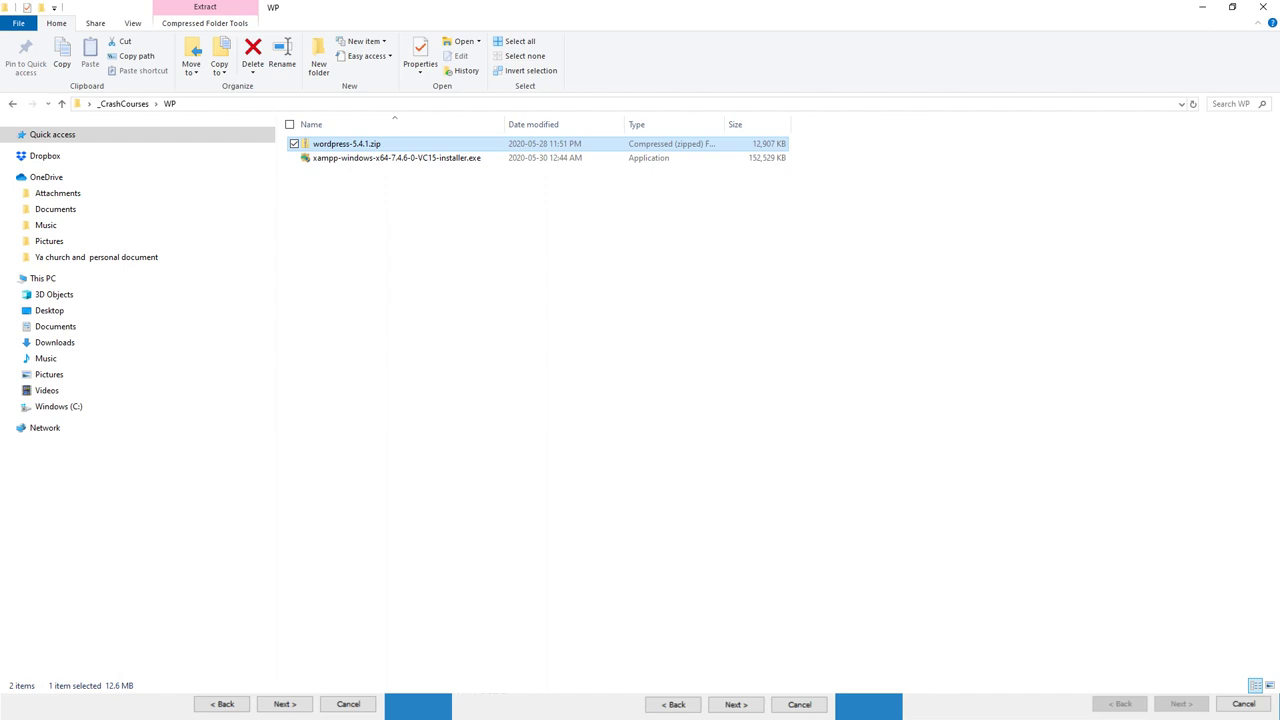
{"action": "right_click", "coordinate": [348, 144]}
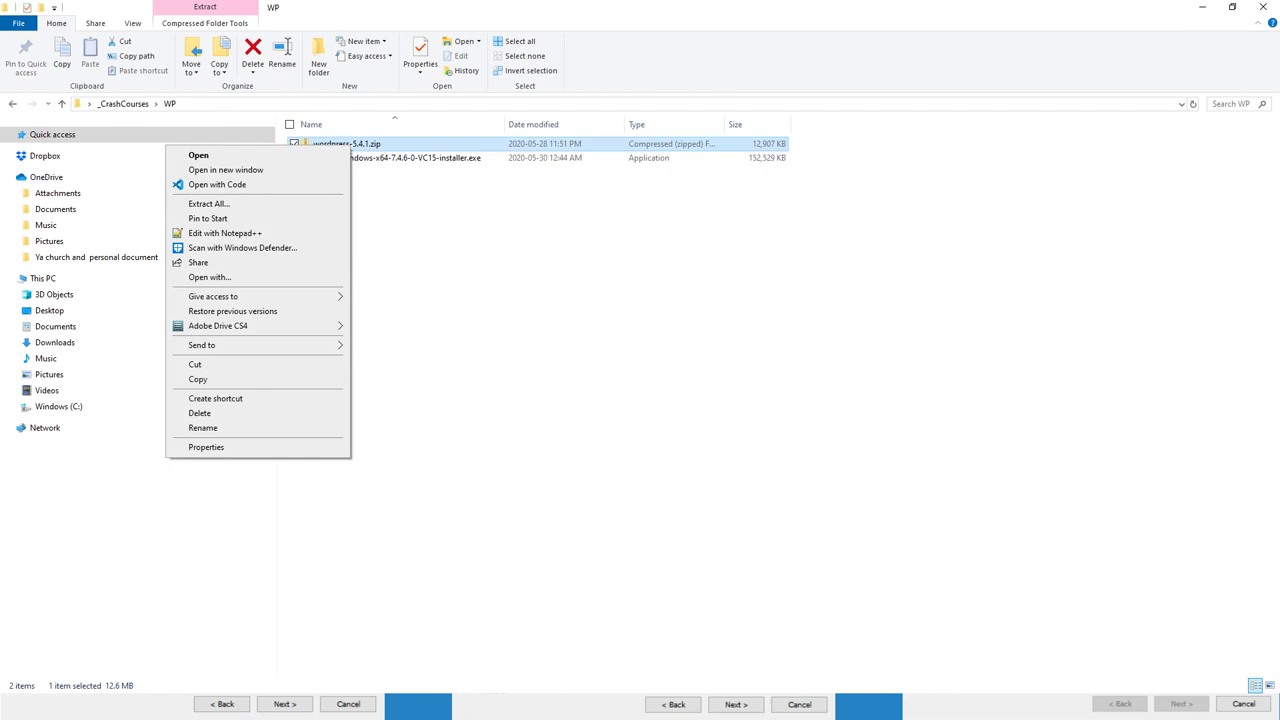
{"action": "left_click", "coordinate": [209, 203]}
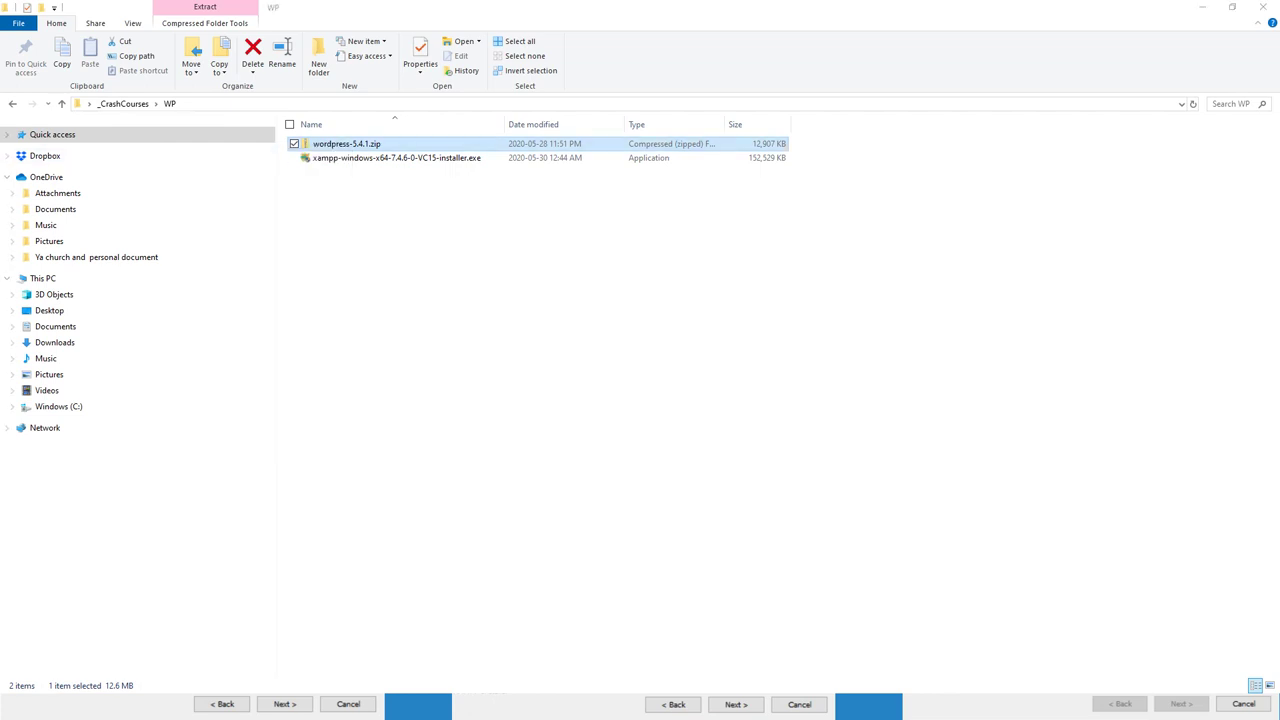
{"action": "right_click", "coordinate": [350, 142]}
{"action": "key", "text": "Down"}
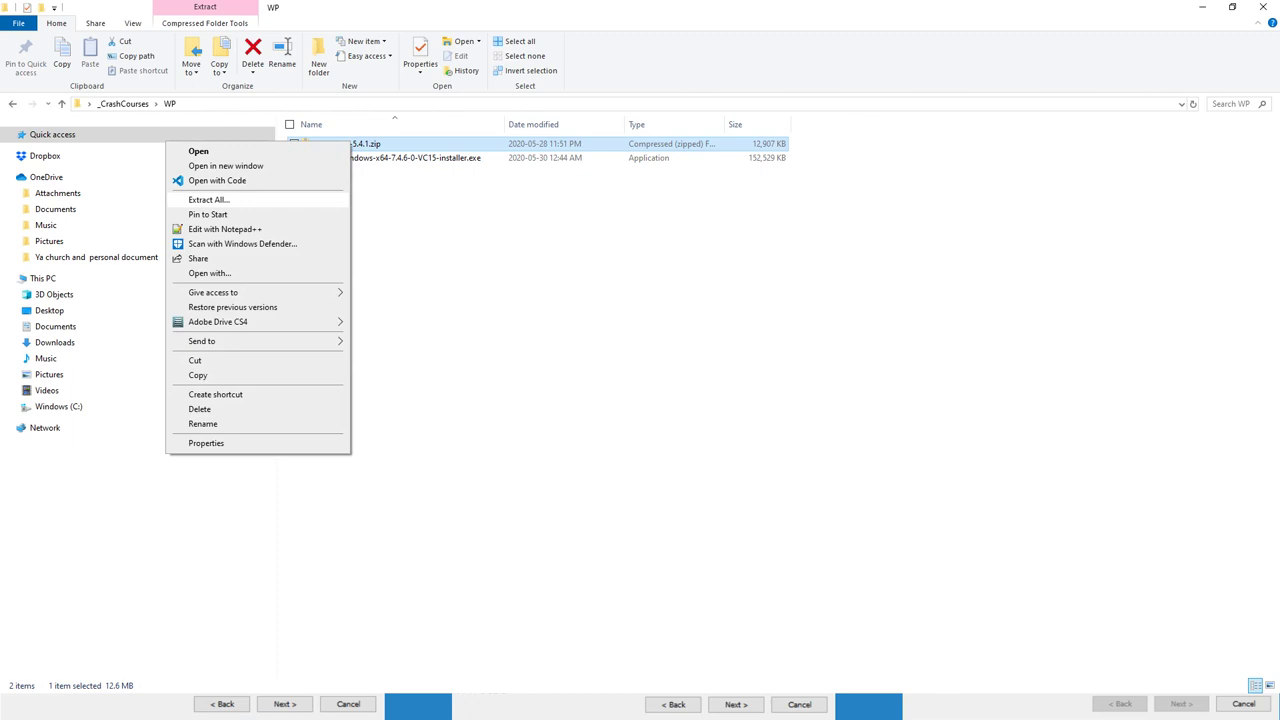
{"action": "key", "text": "Return"}
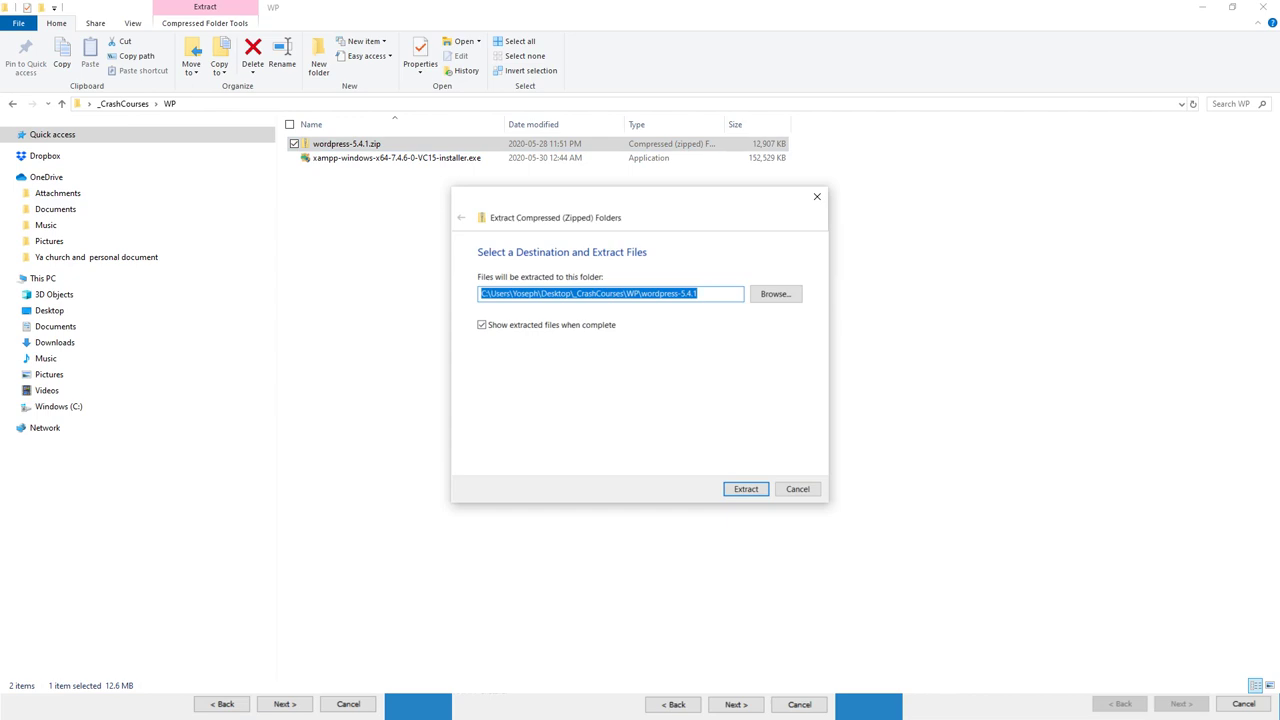
{"action": "key", "text": "Return"}
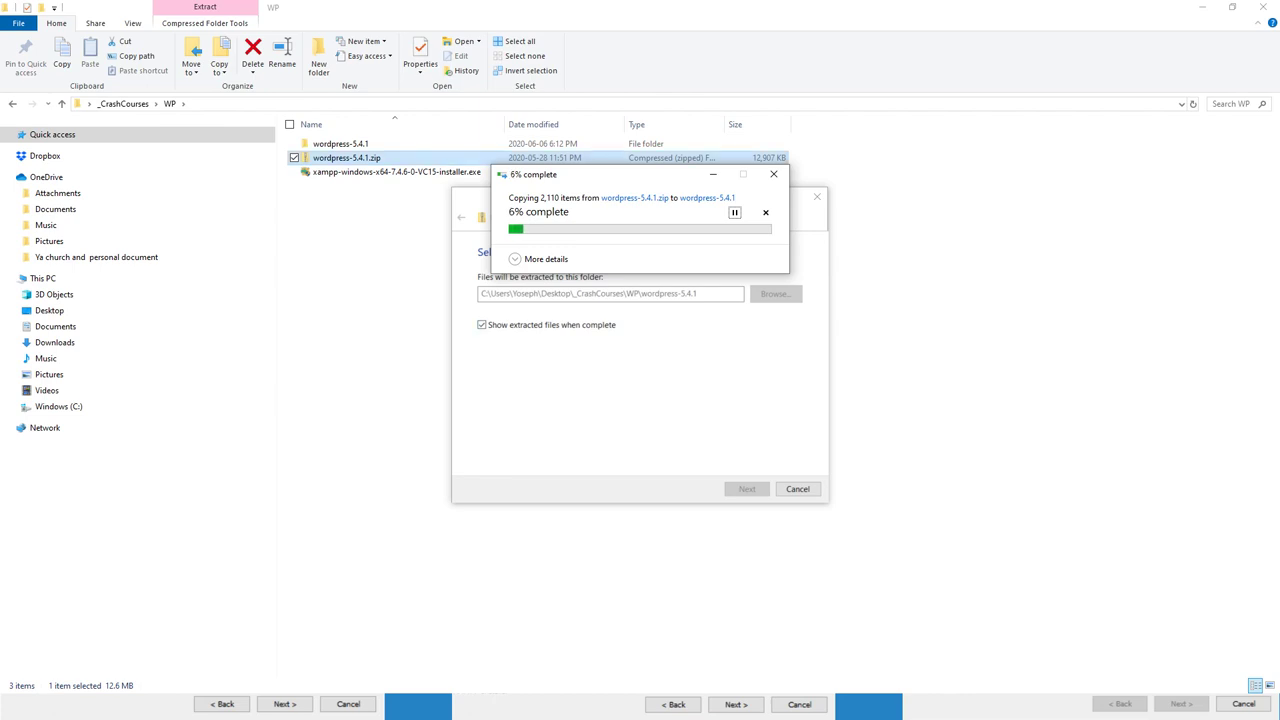
{"action": "left_click_drag", "start_coordinate": [671, 181], "coordinate": [690, 312]}
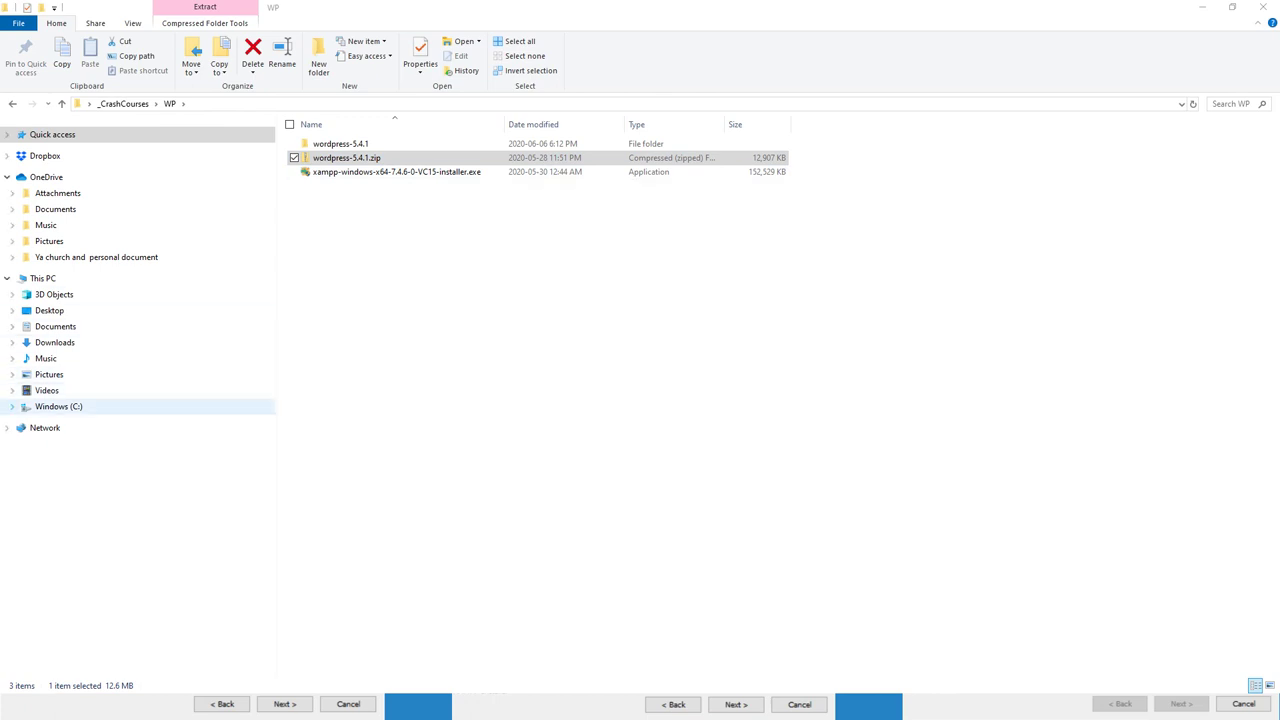
Step: Go to the C: drive and open the htdocs folder inside xampp
{"action": "left_click", "coordinate": [12, 406]}
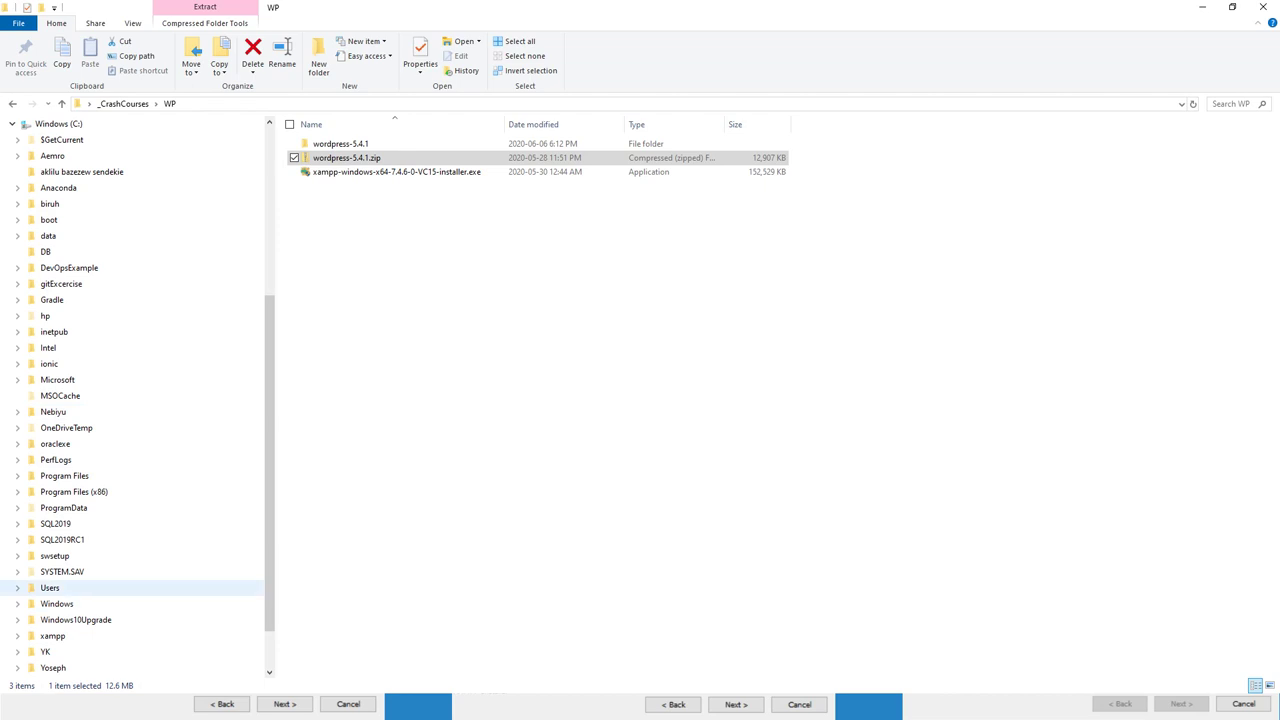
{"action": "left_click", "coordinate": [58, 123]}
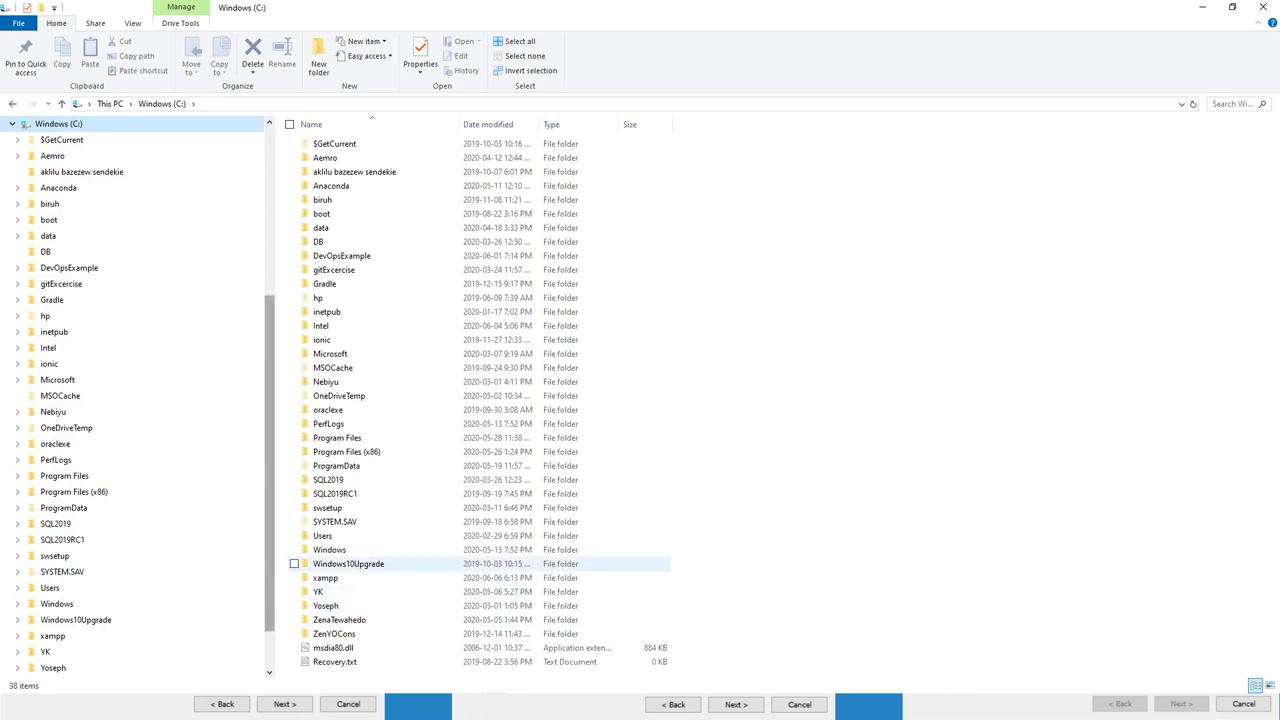
{"action": "double_click", "coordinate": [325, 577]}
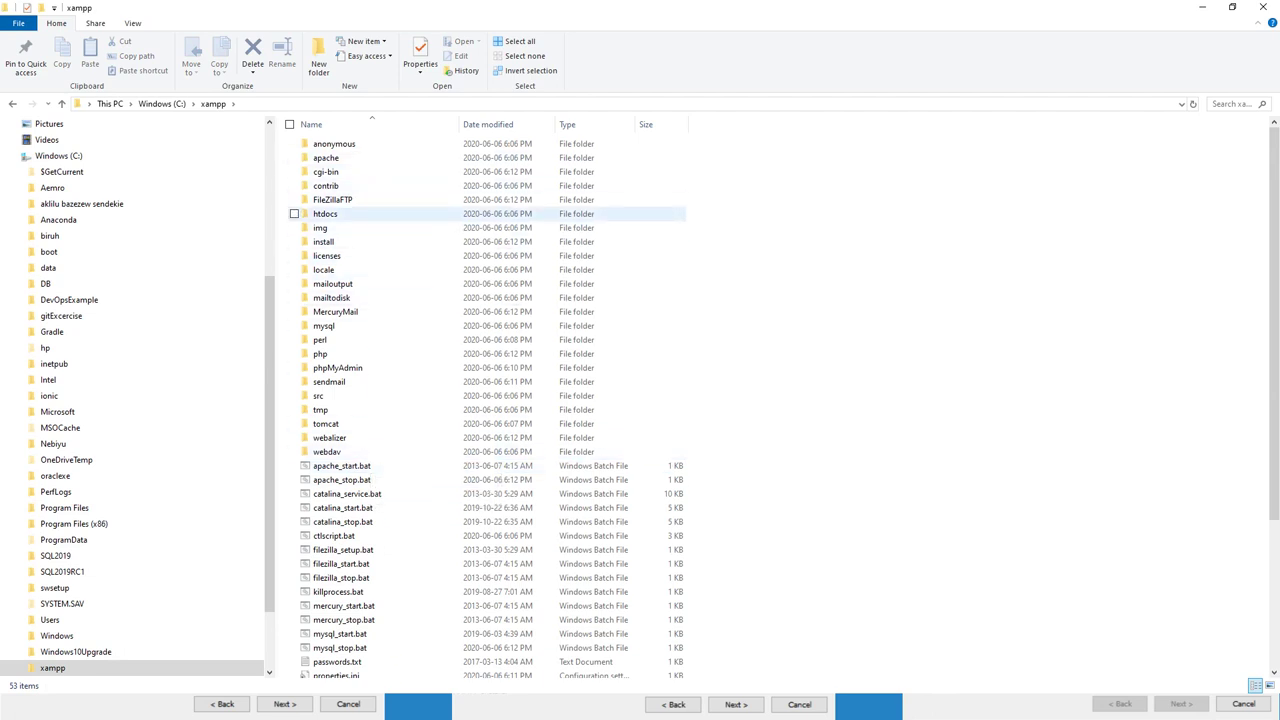
{"action": "left_click", "coordinate": [340, 213]}
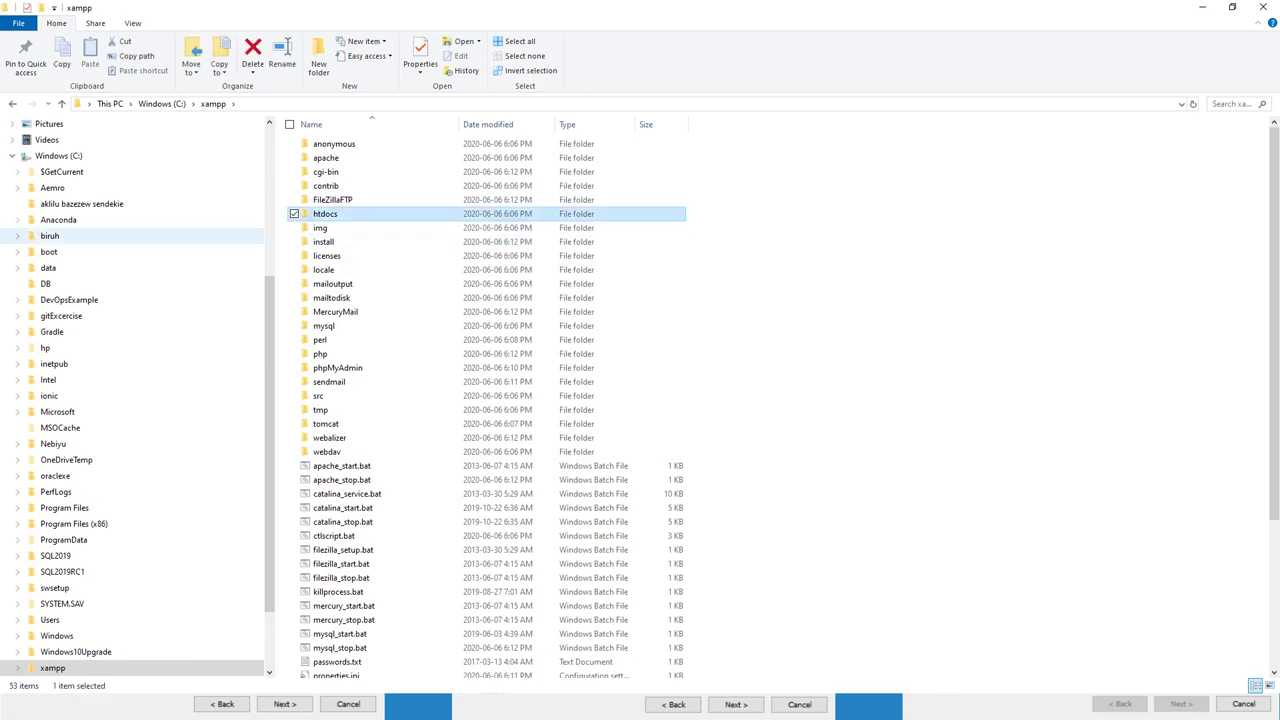
{"action": "left_click", "coordinate": [12, 156]}
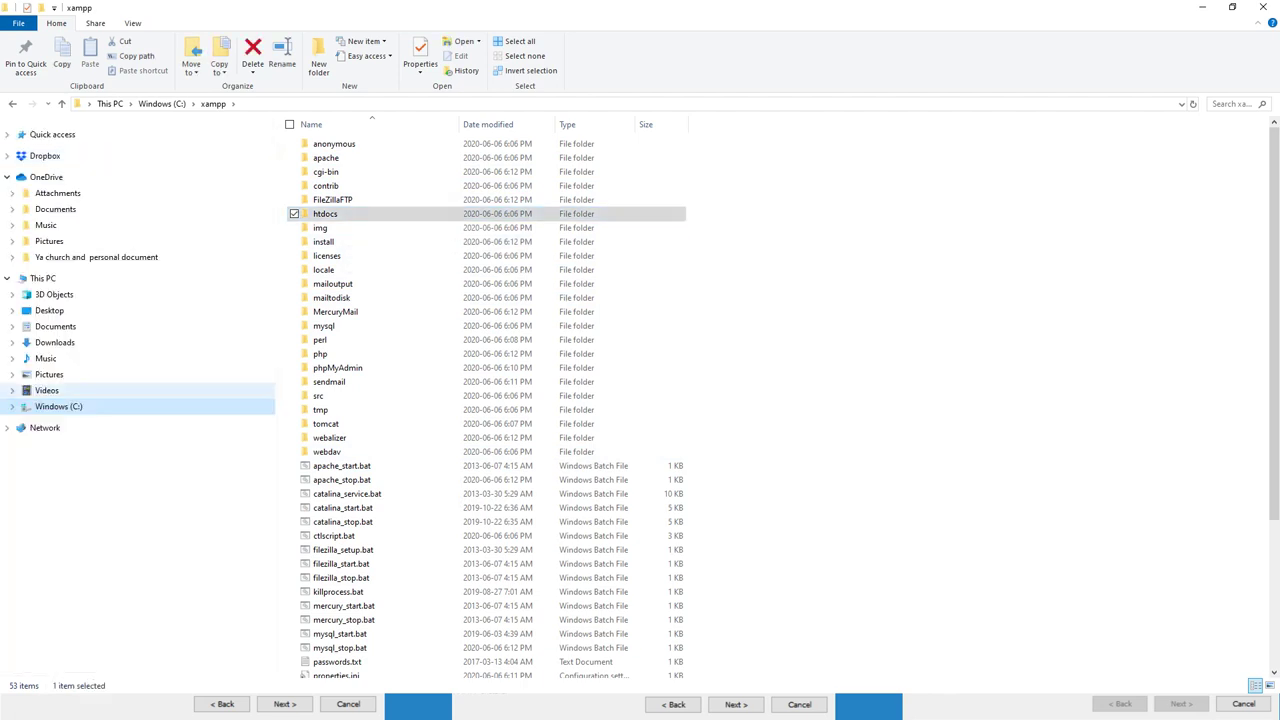
{"action": "left_click", "coordinate": [12, 406]}
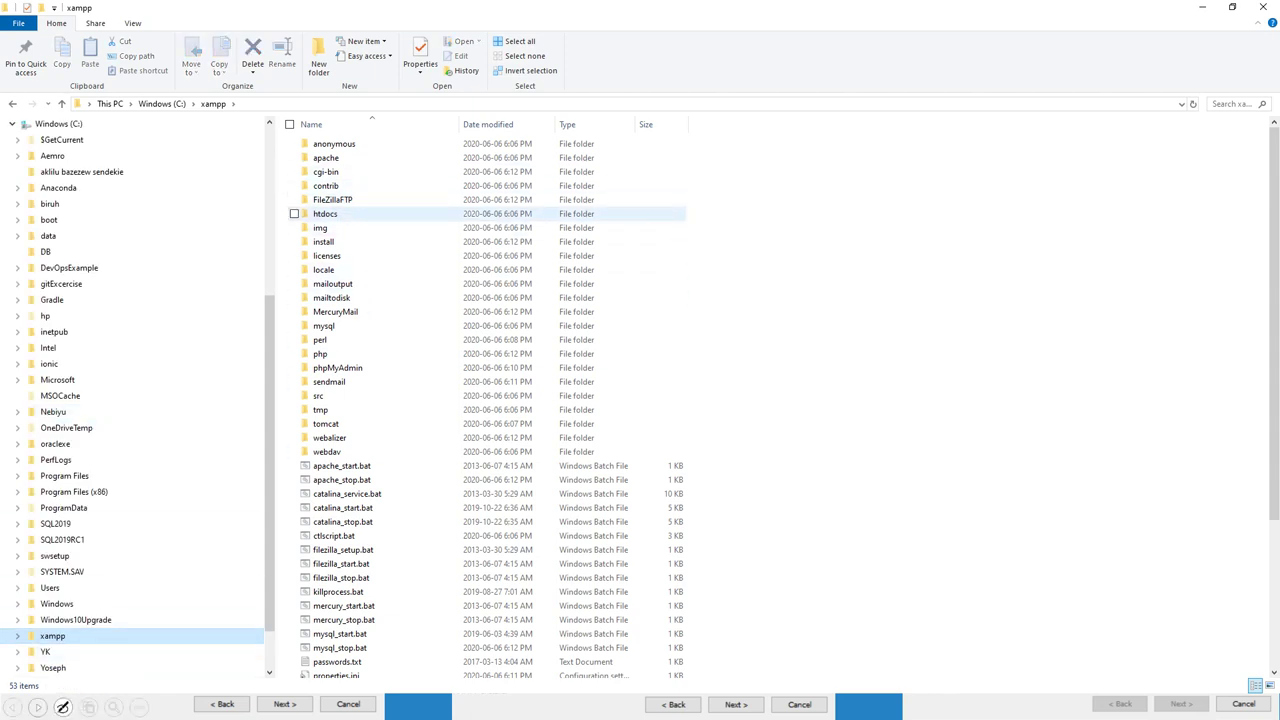
{"action": "left_click", "coordinate": [325, 213]}
{"action": "double_click", "coordinate": [325, 214]}
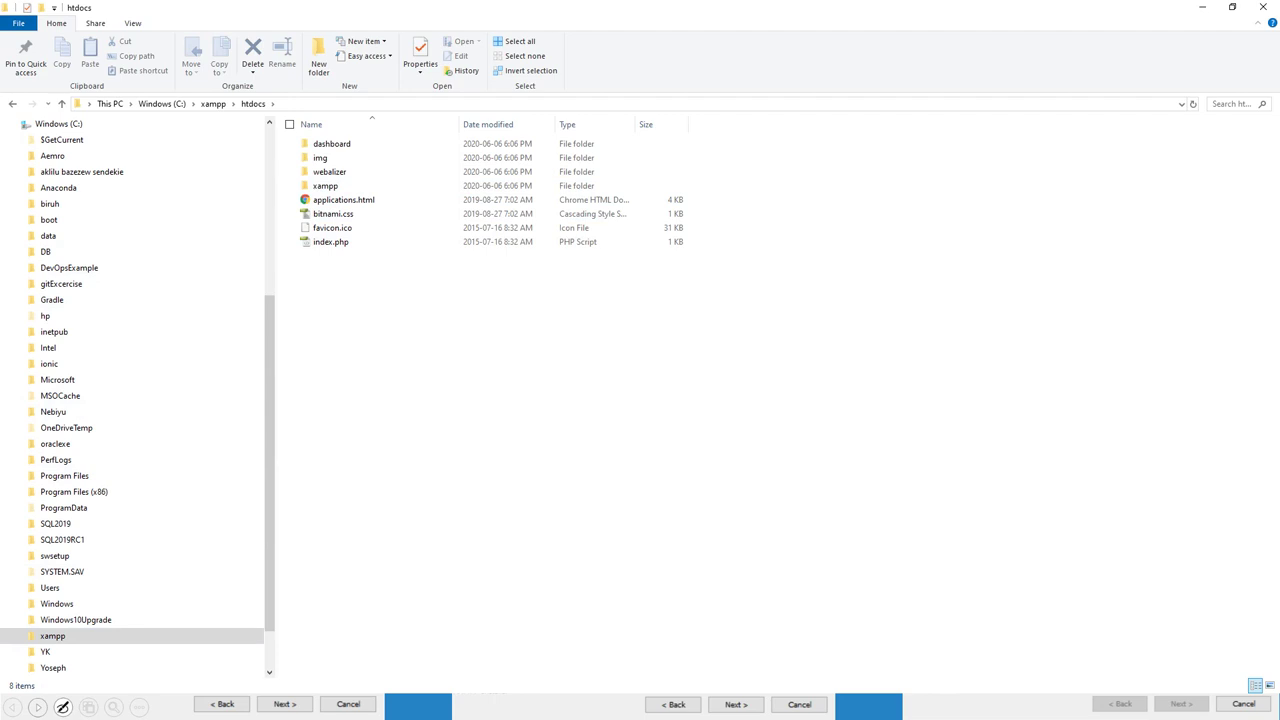
Step: Create a new folder named yayobesite in htdocs and open it
{"action": "right_click", "coordinate": [310, 355]}
{"action": "mouse_move", "coordinate": [231, 588]}
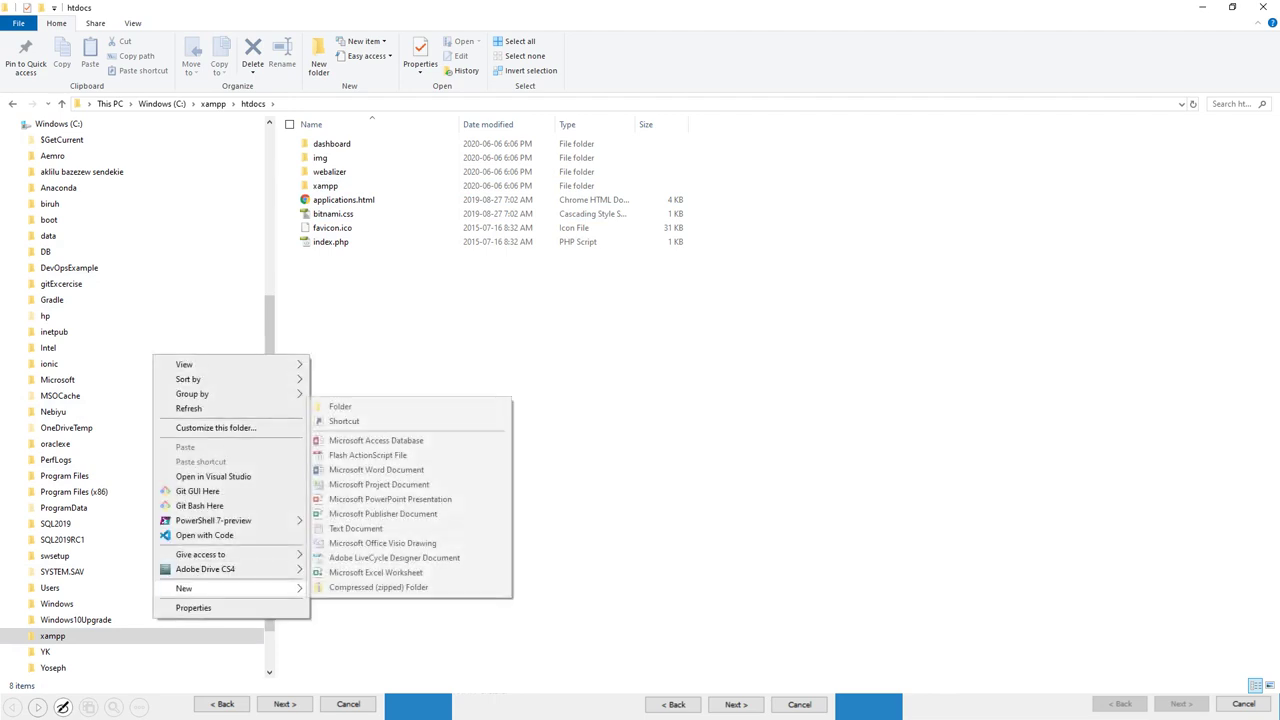
{"action": "left_click", "coordinate": [340, 406]}
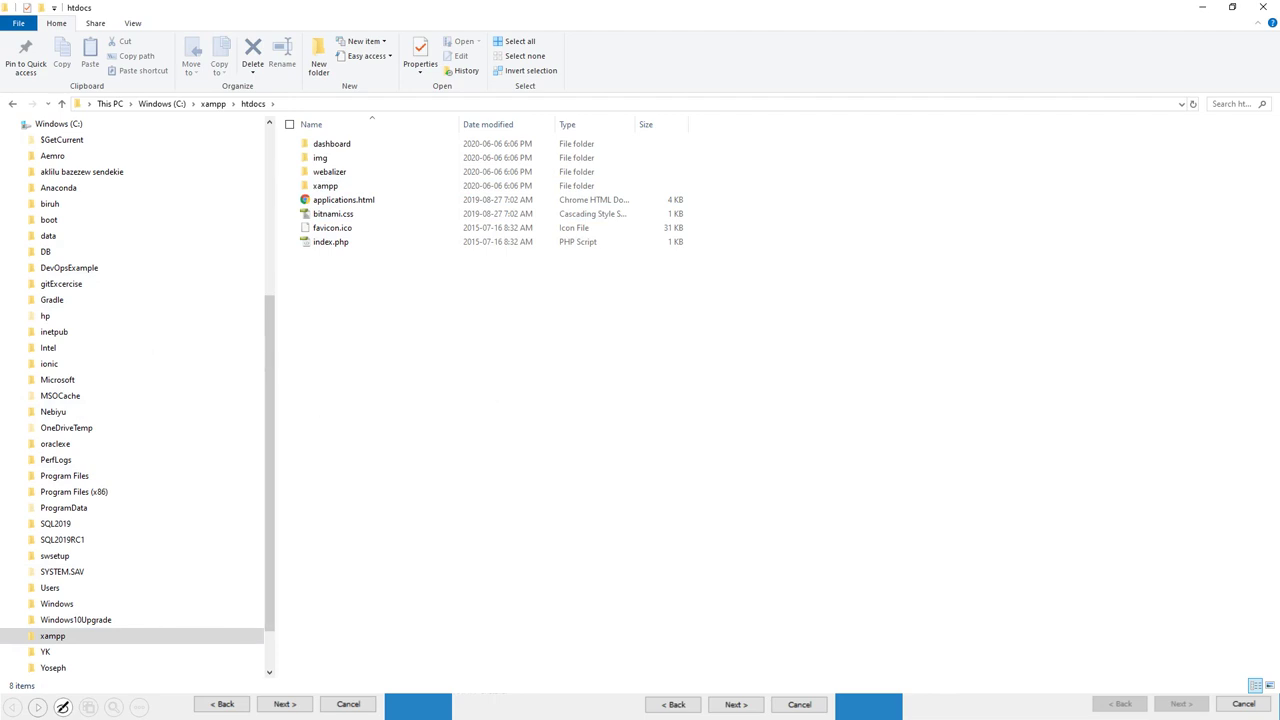
{"action": "type", "text": "y"}
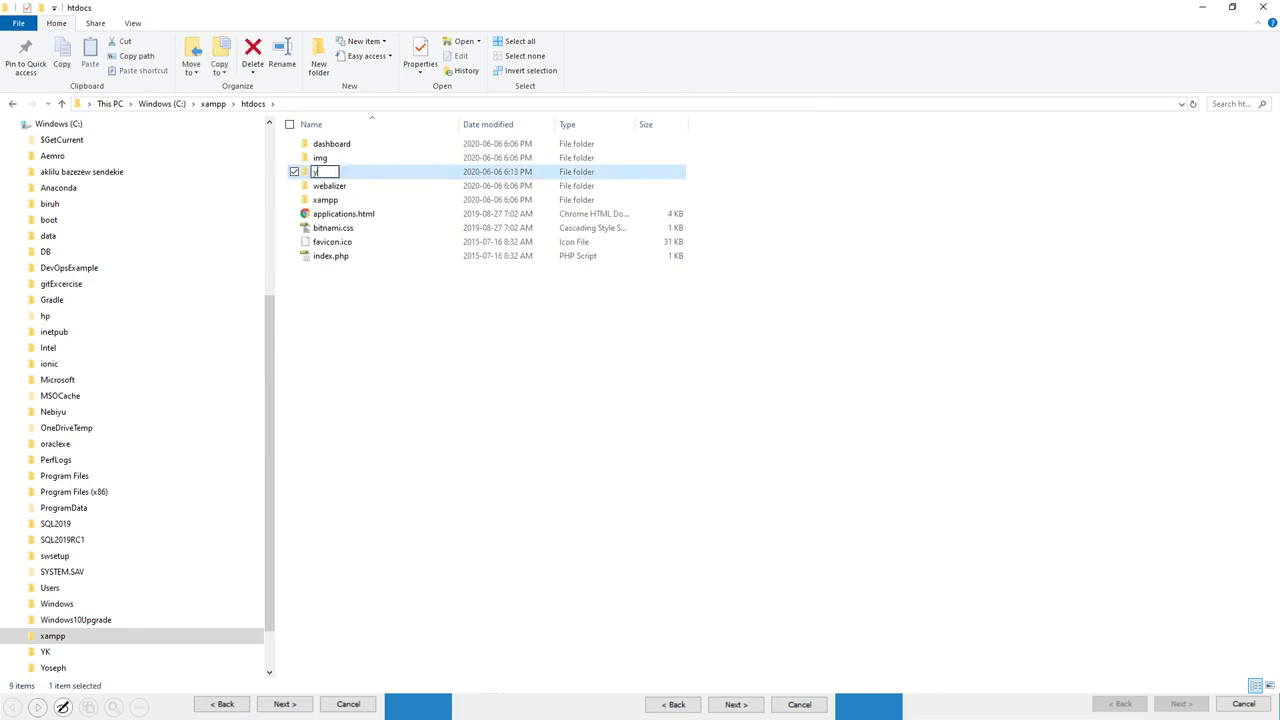
{"action": "type", "text": "ayobesite"}
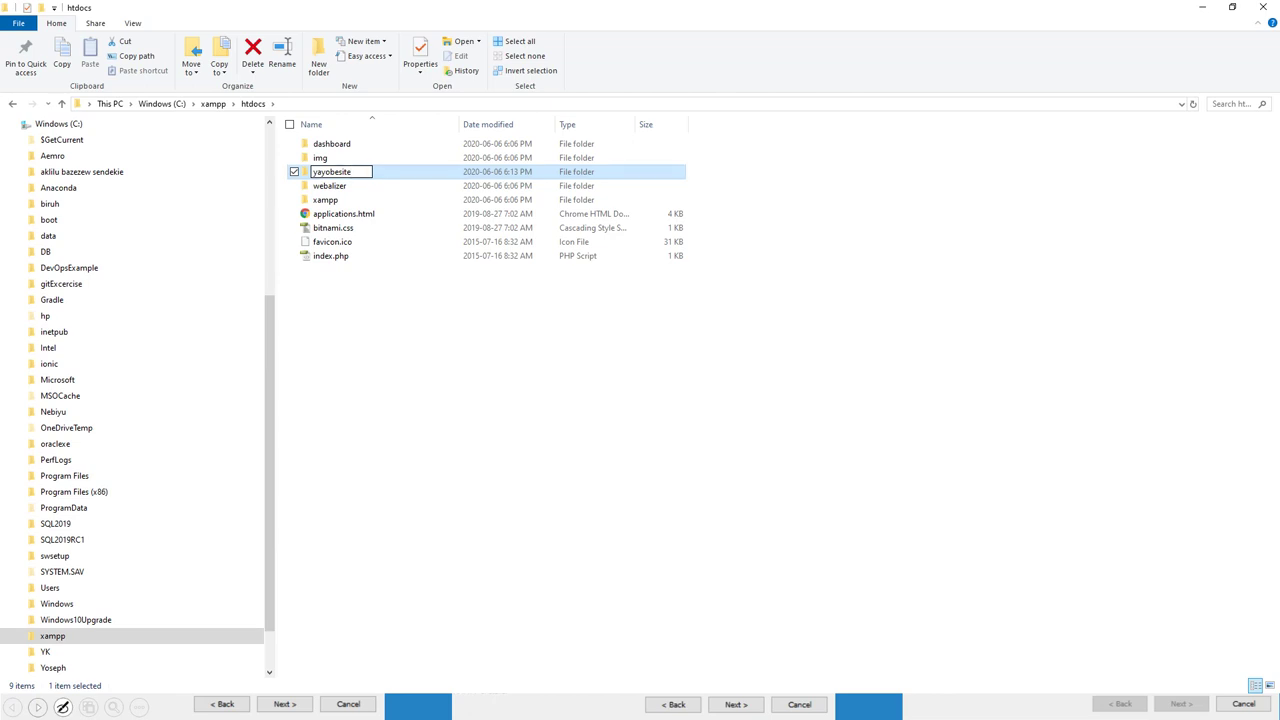
{"action": "key", "text": "Return"}
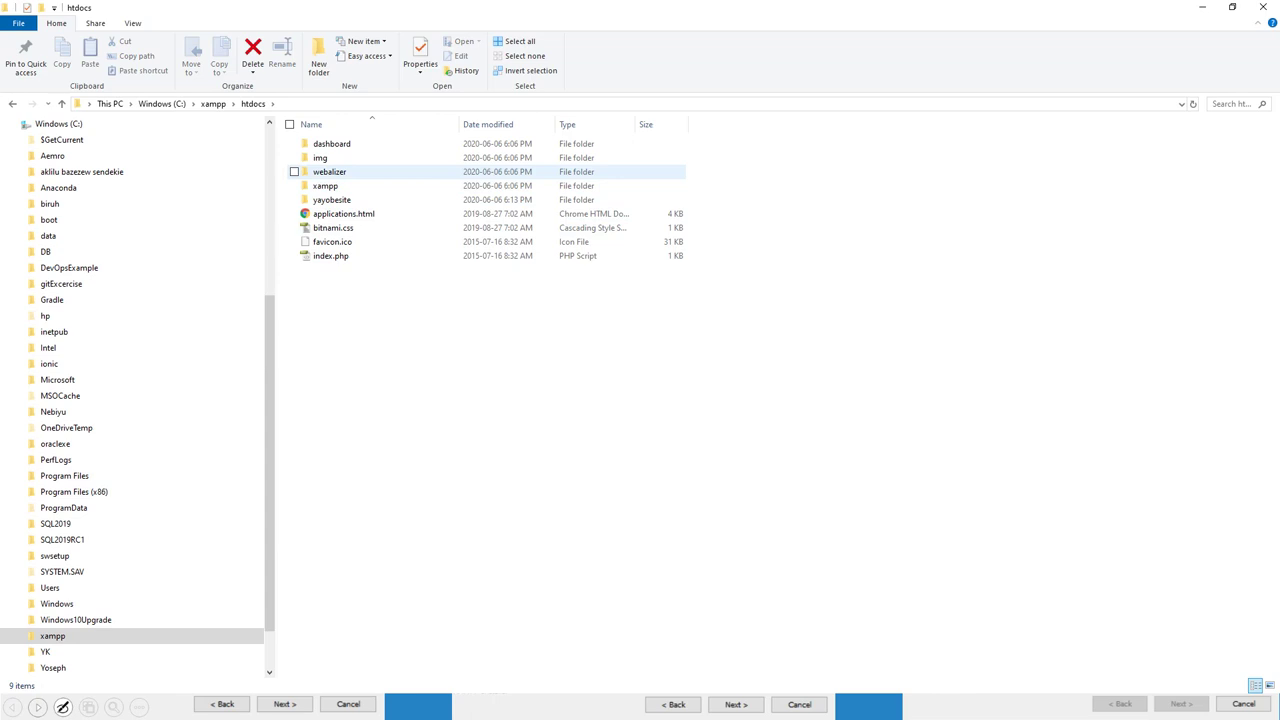
{"action": "double_click", "coordinate": [331, 199]}
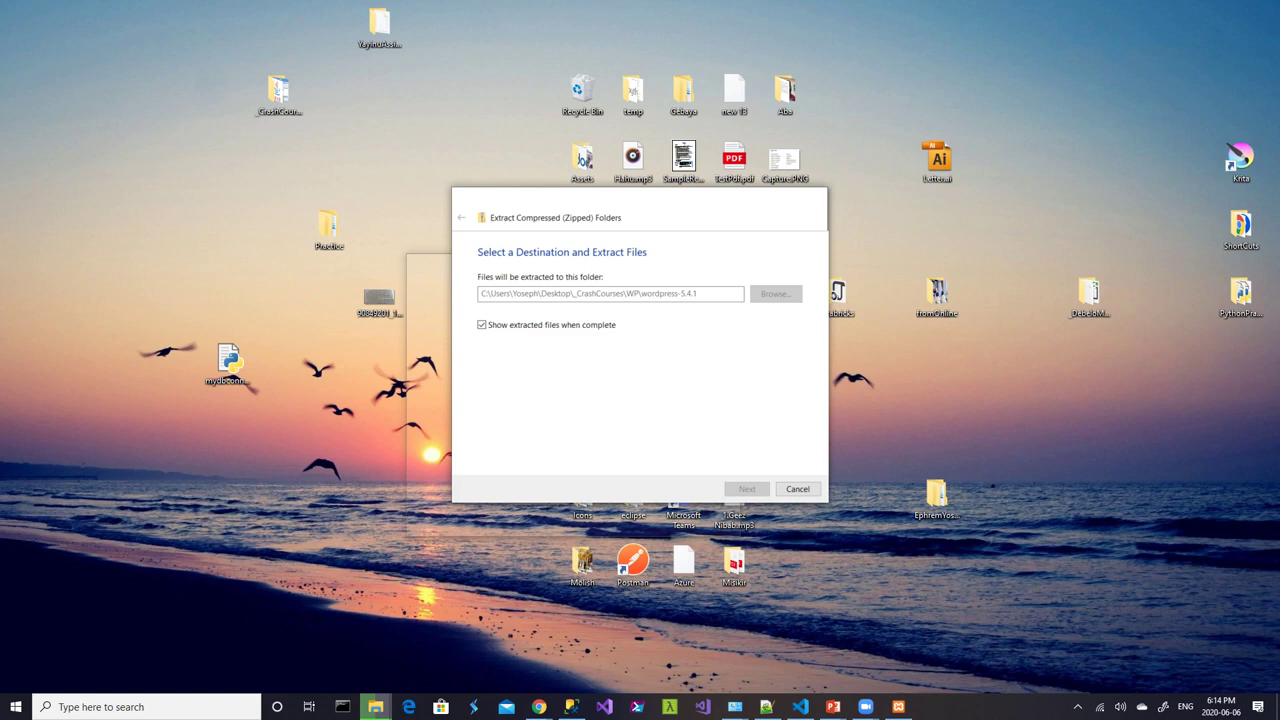
Step: Close the zip extraction dialog and open _CrashCourses\WP\wordpress-5.4.1\wordpress from the desktop in a maximized window
{"action": "key", "text": "alt+Tab"}
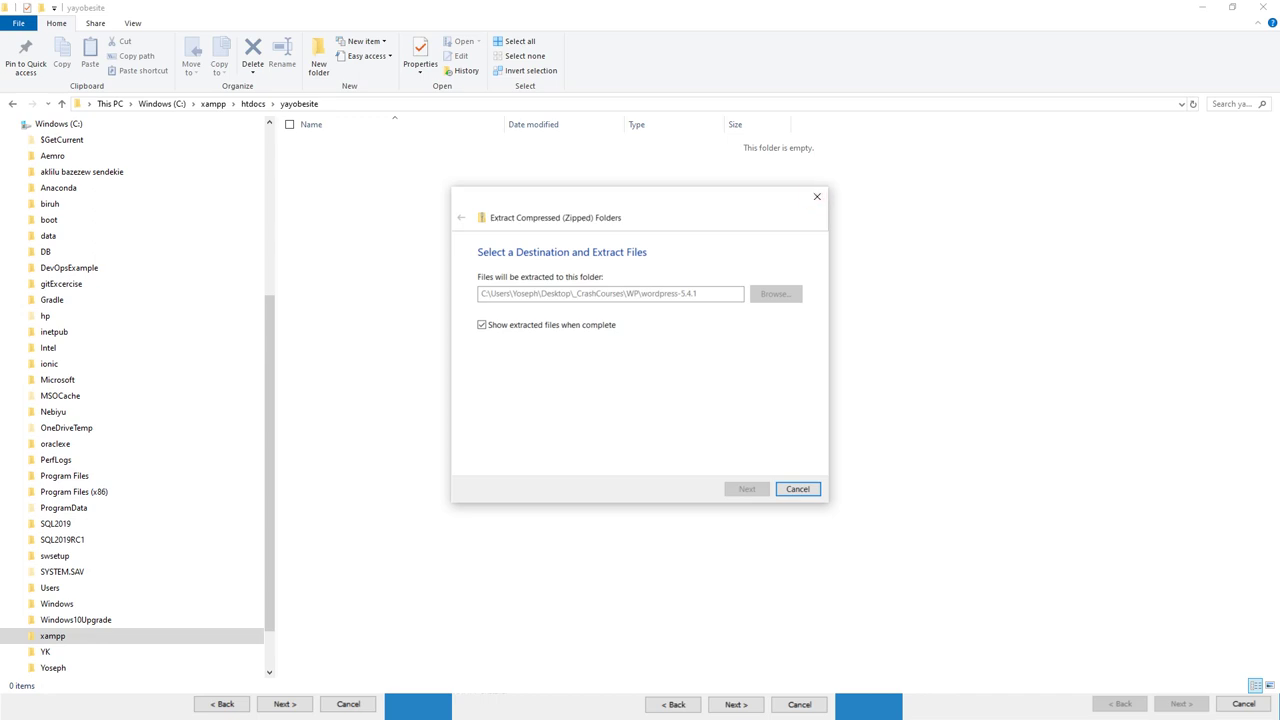
{"action": "left_click", "coordinate": [817, 196]}
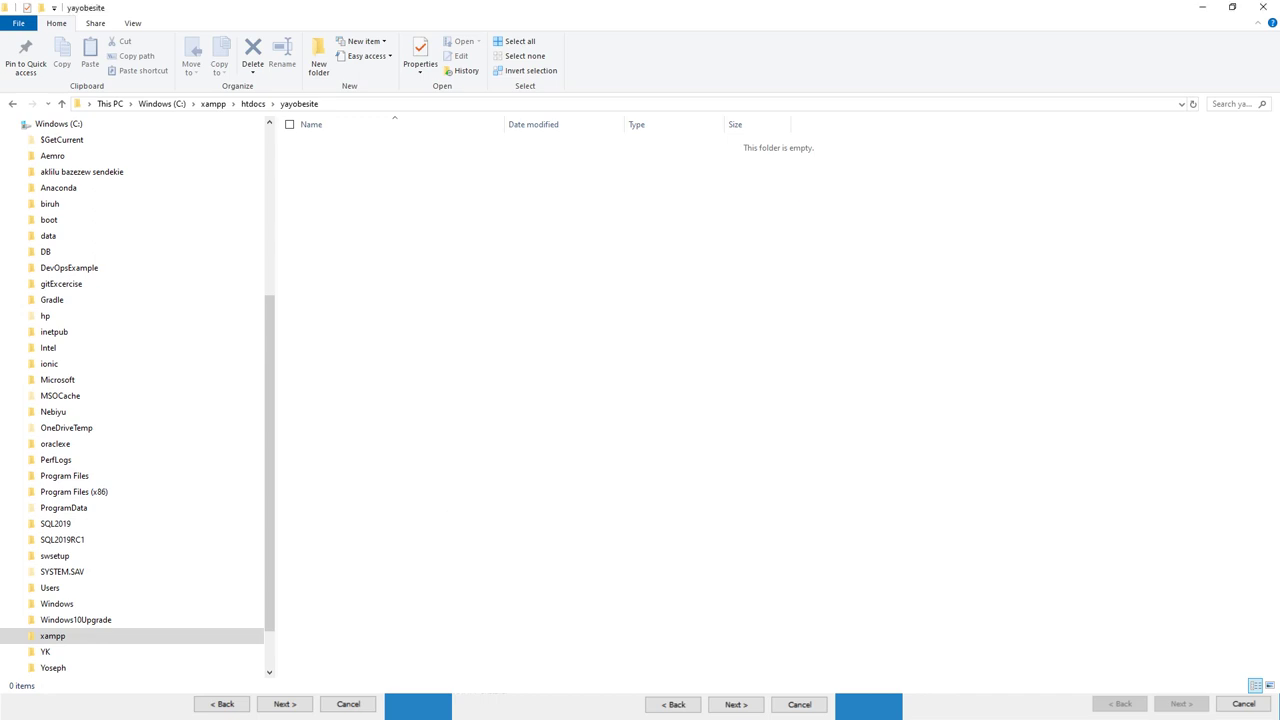
{"action": "key", "text": "alt+Tab"}
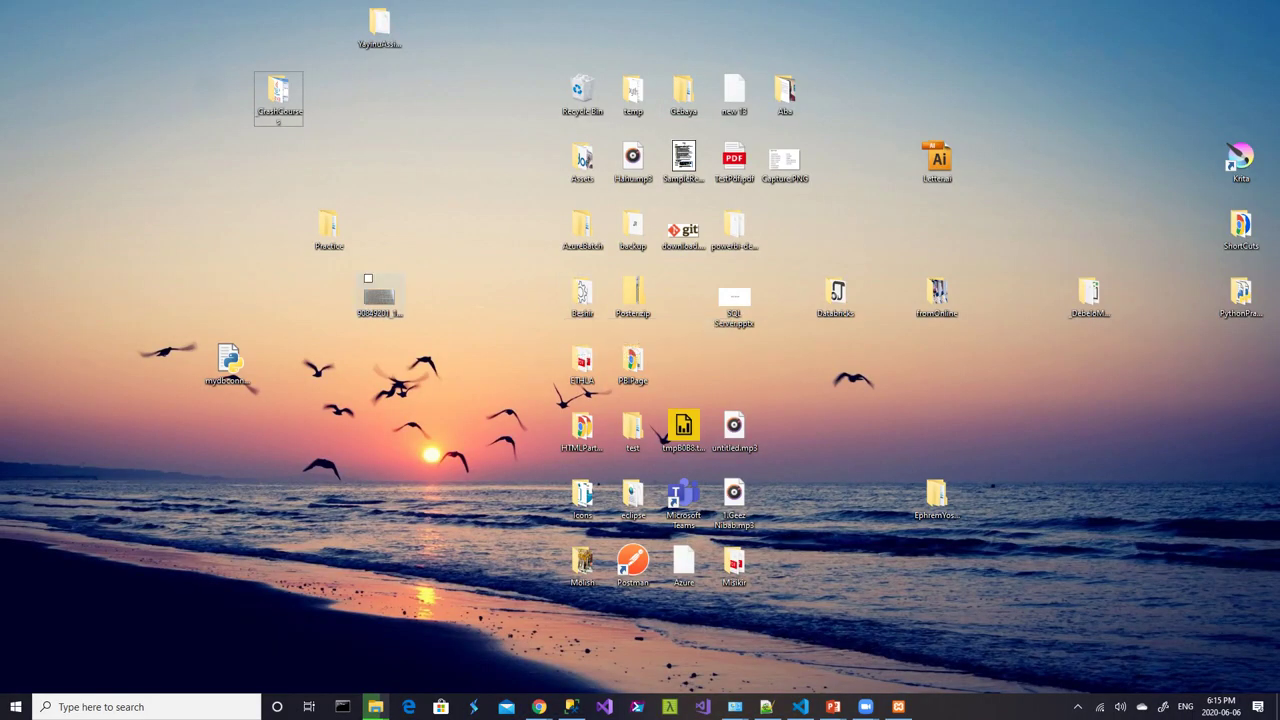
{"action": "double_click", "coordinate": [278, 90]}
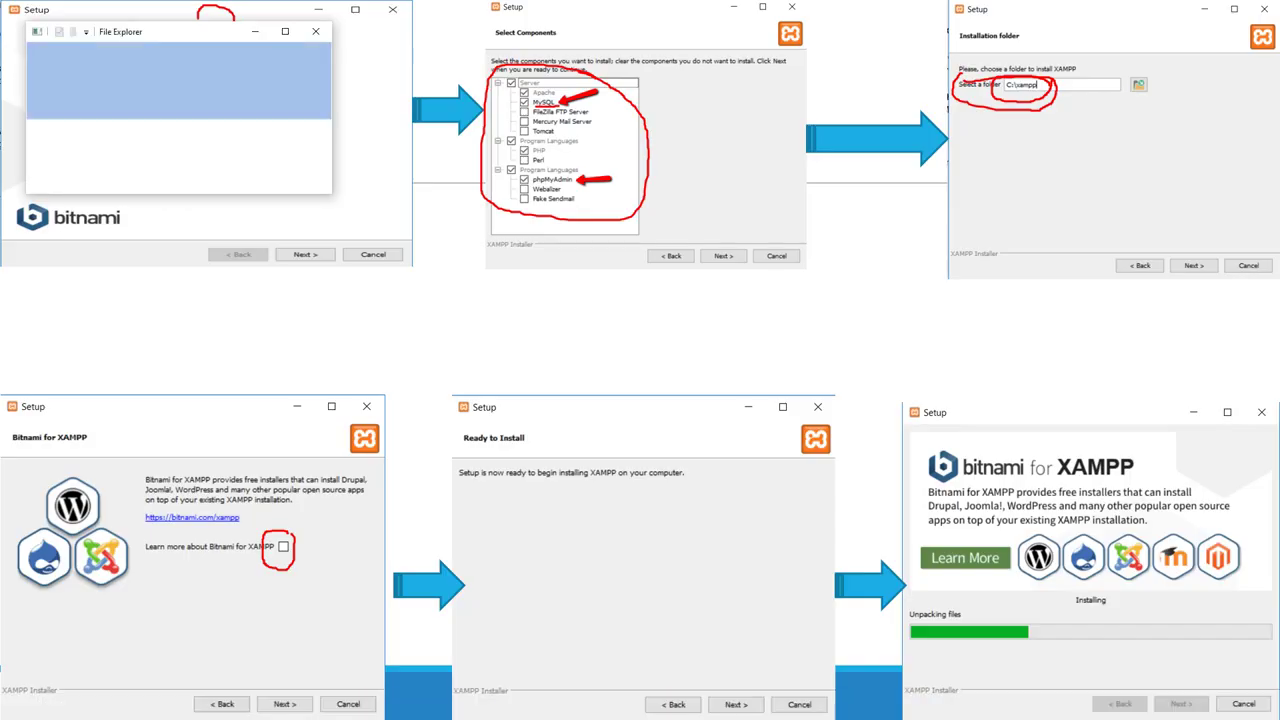
{"action": "left_click", "coordinate": [285, 31]}
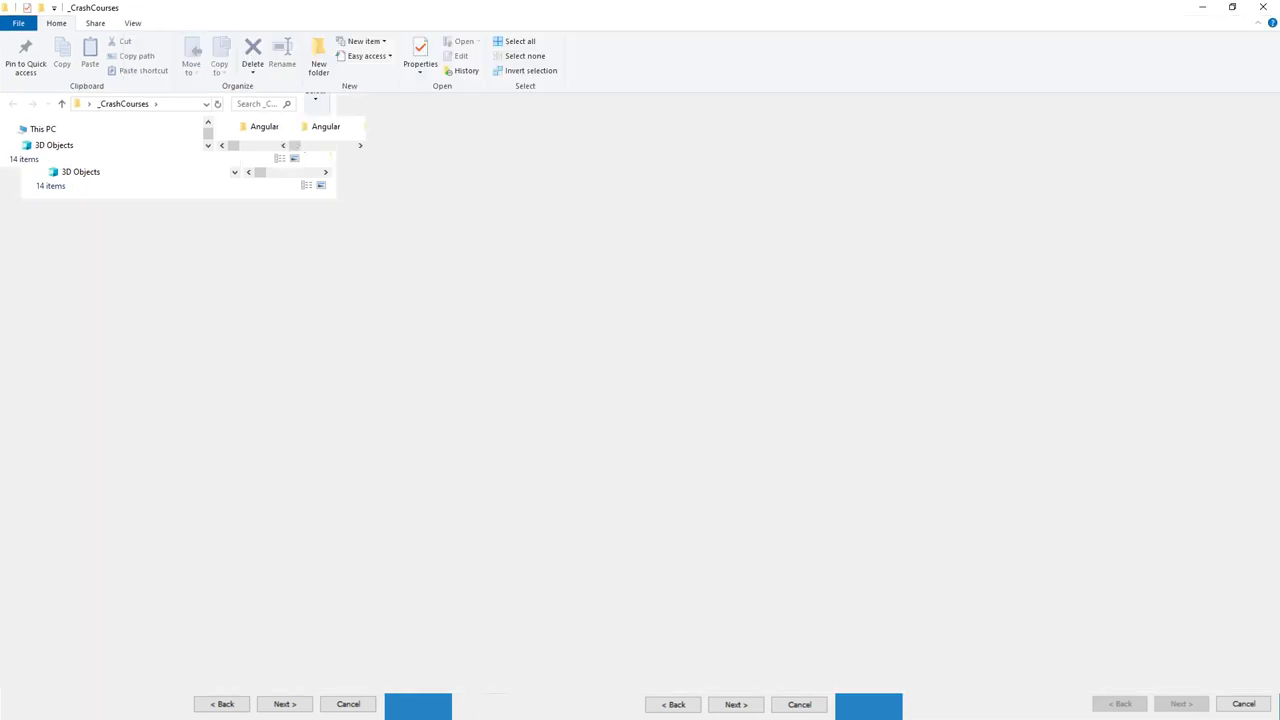
{"action": "left_click", "coordinate": [330, 252]}
{"action": "double_click", "coordinate": [330, 252]}
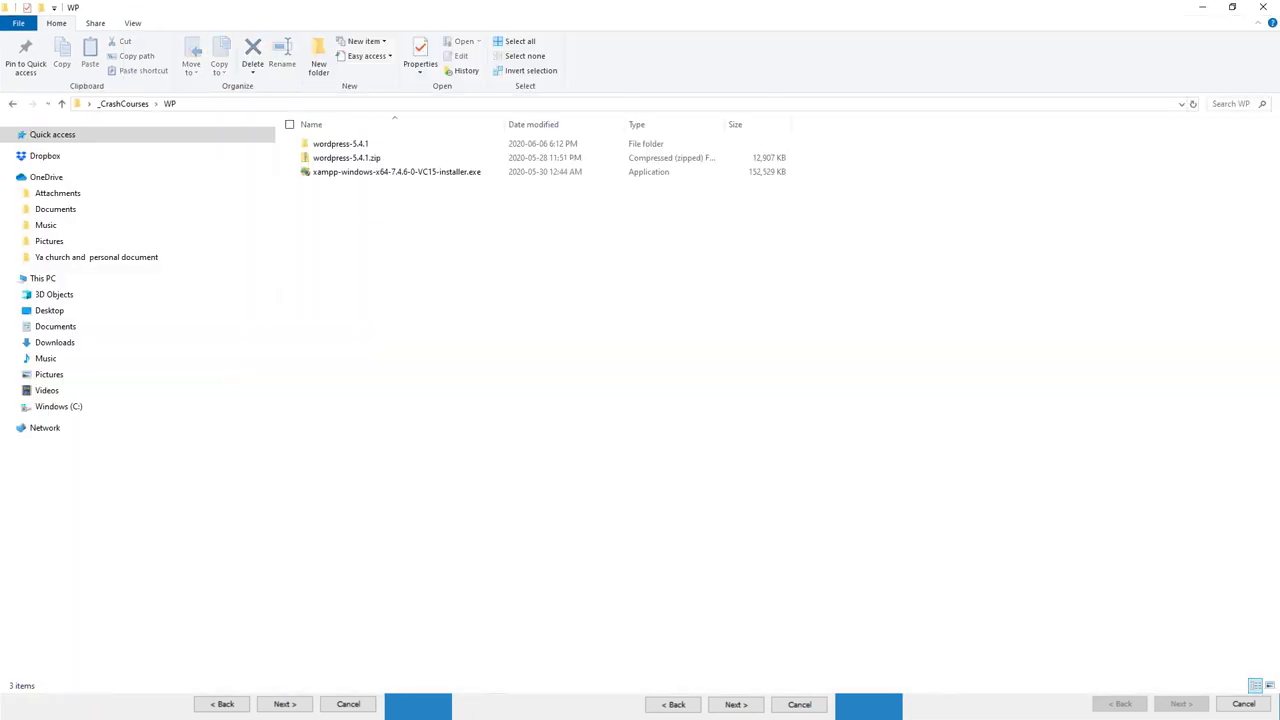
{"action": "double_click", "coordinate": [340, 143]}
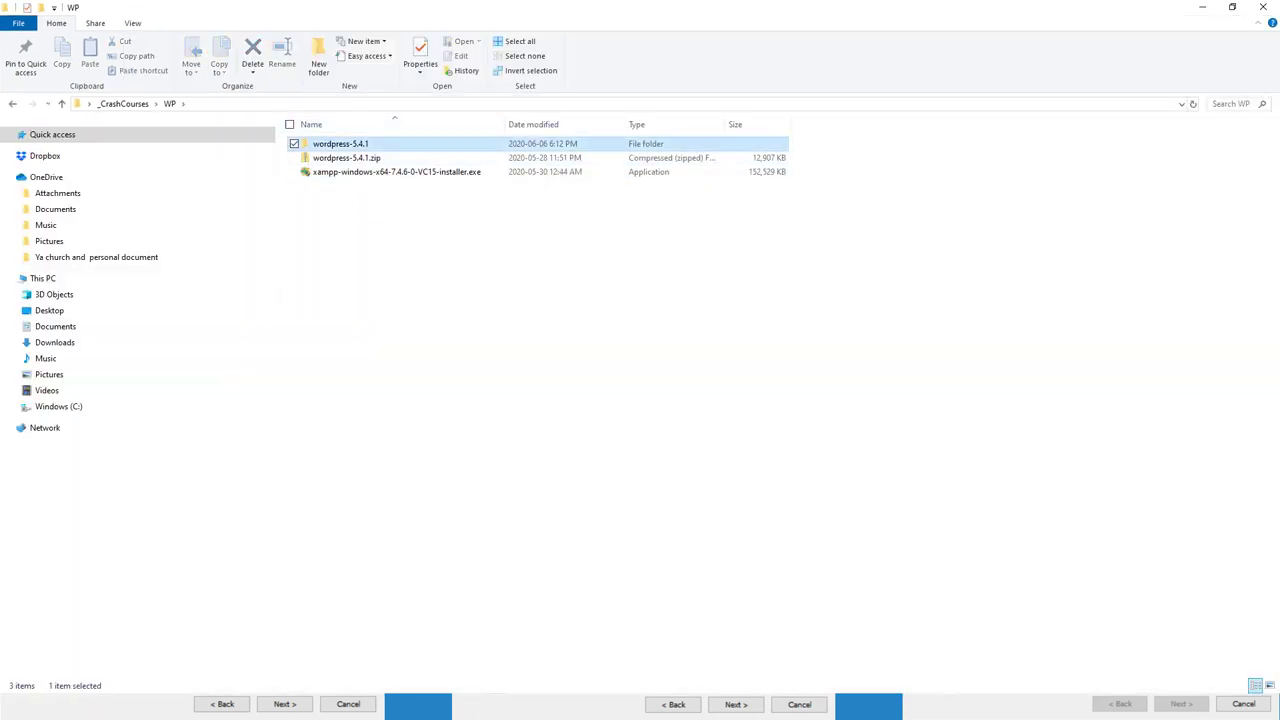
{"action": "double_click", "coordinate": [340, 143]}
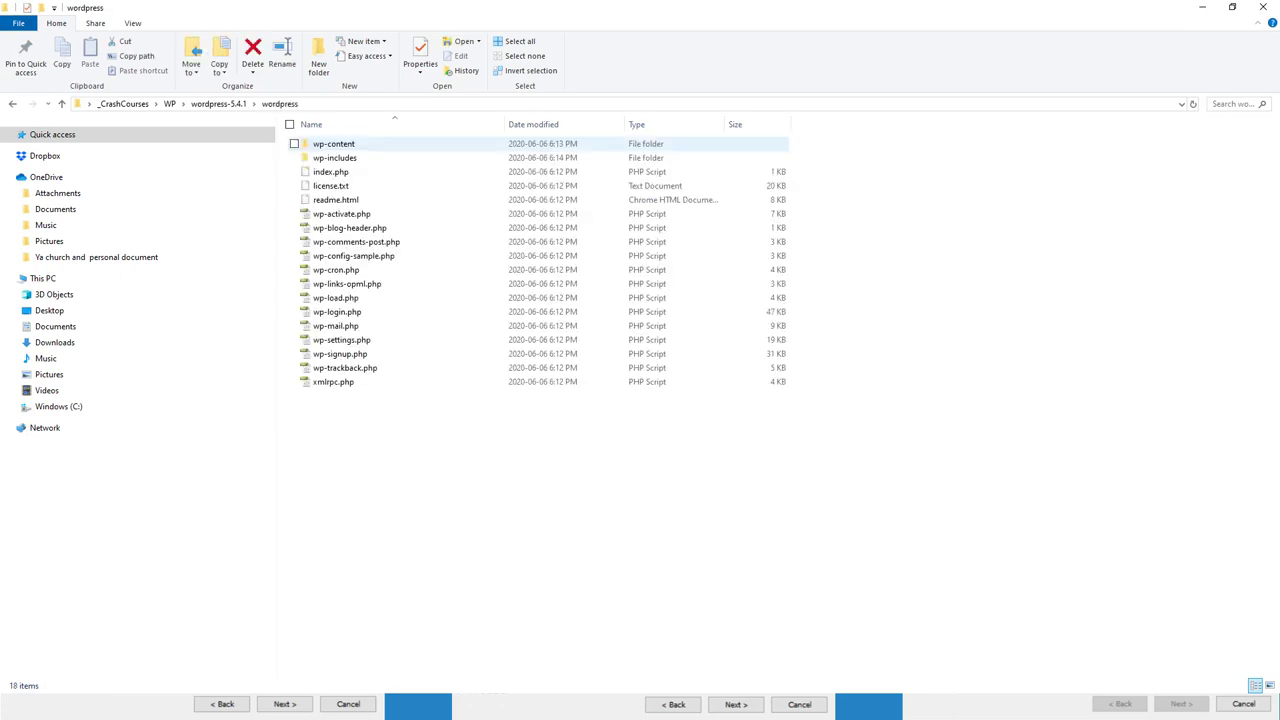
Step: Expand the C: drive, xampp and htdocs in the folder tree and open the yayobesite folder
{"action": "left_click_drag", "start_coordinate": [350, 134], "coordinate": [350, 134]}
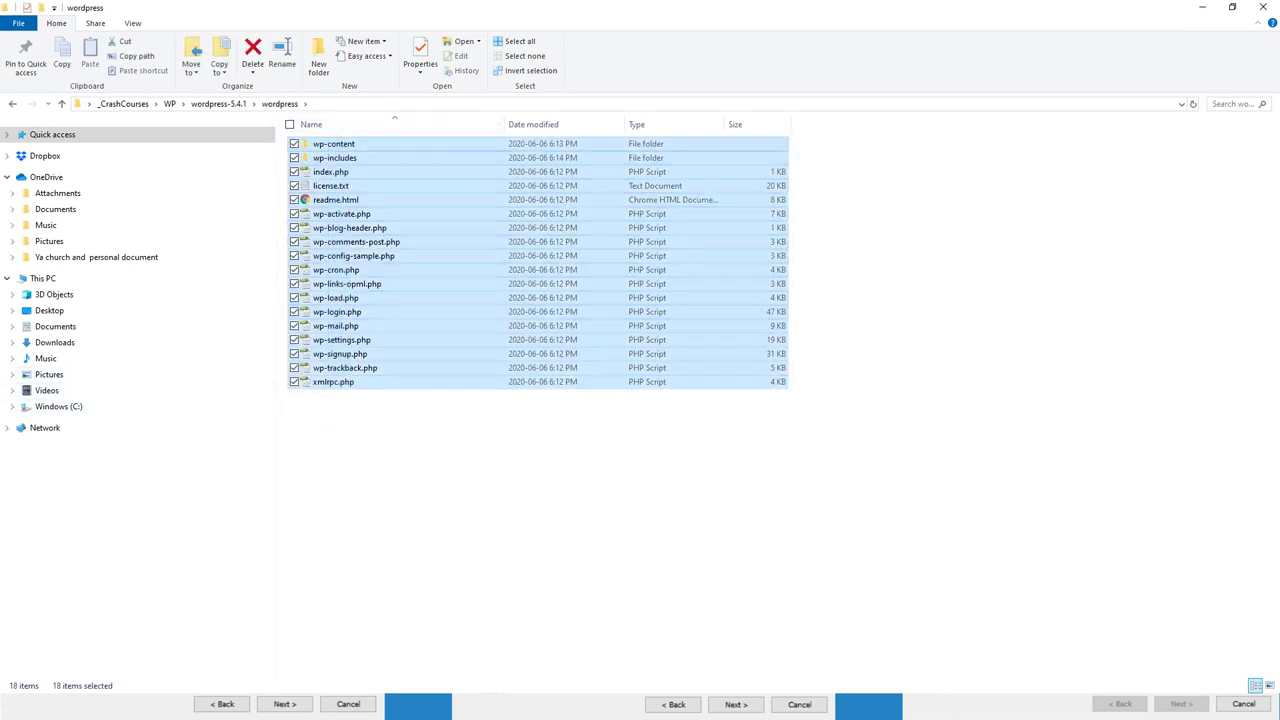
{"action": "left_click", "coordinate": [12, 406]}
{"action": "scroll", "coordinate": [130, 555], "scroll_direction": "down", "scroll_amount": 2}
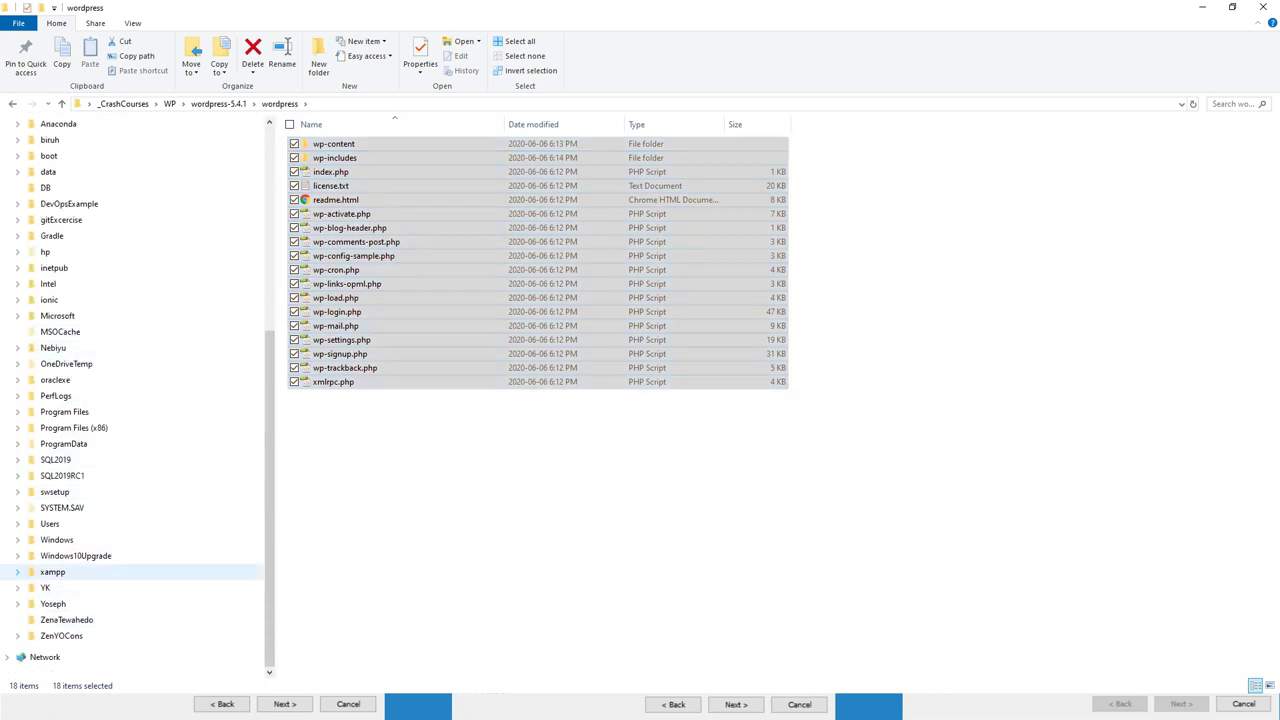
{"action": "left_click", "coordinate": [17, 571]}
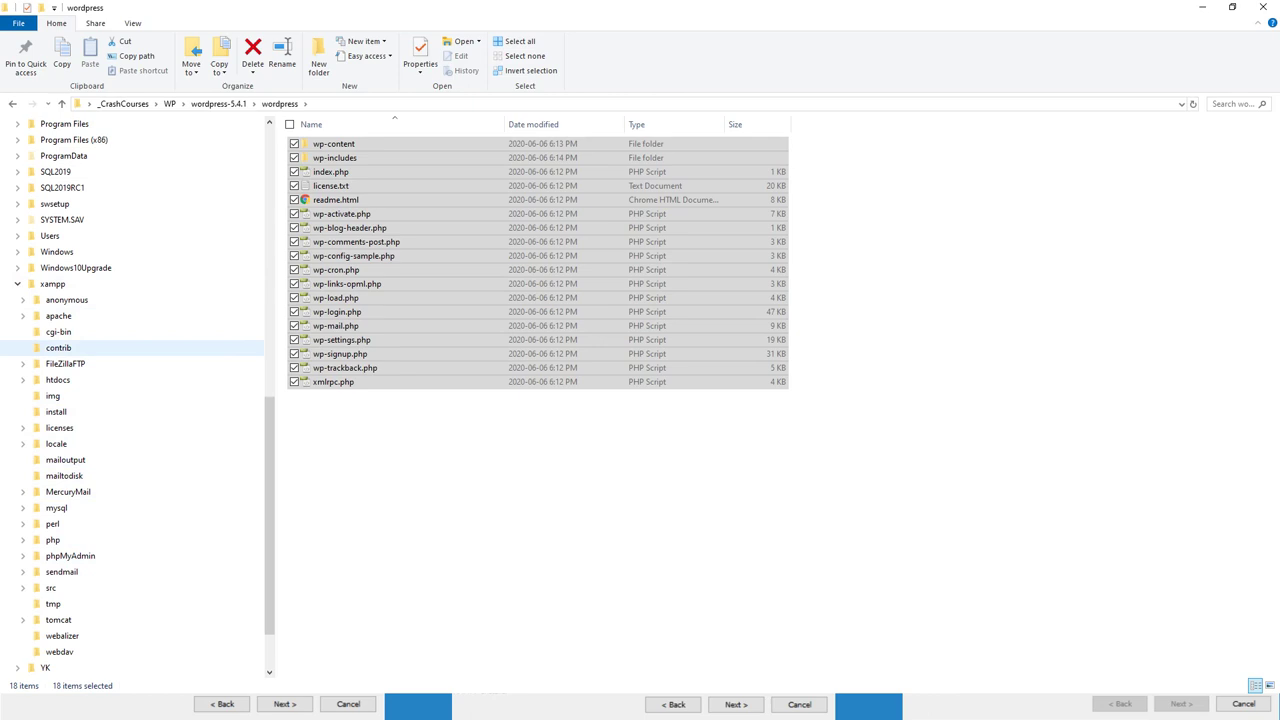
{"action": "left_click", "coordinate": [23, 379]}
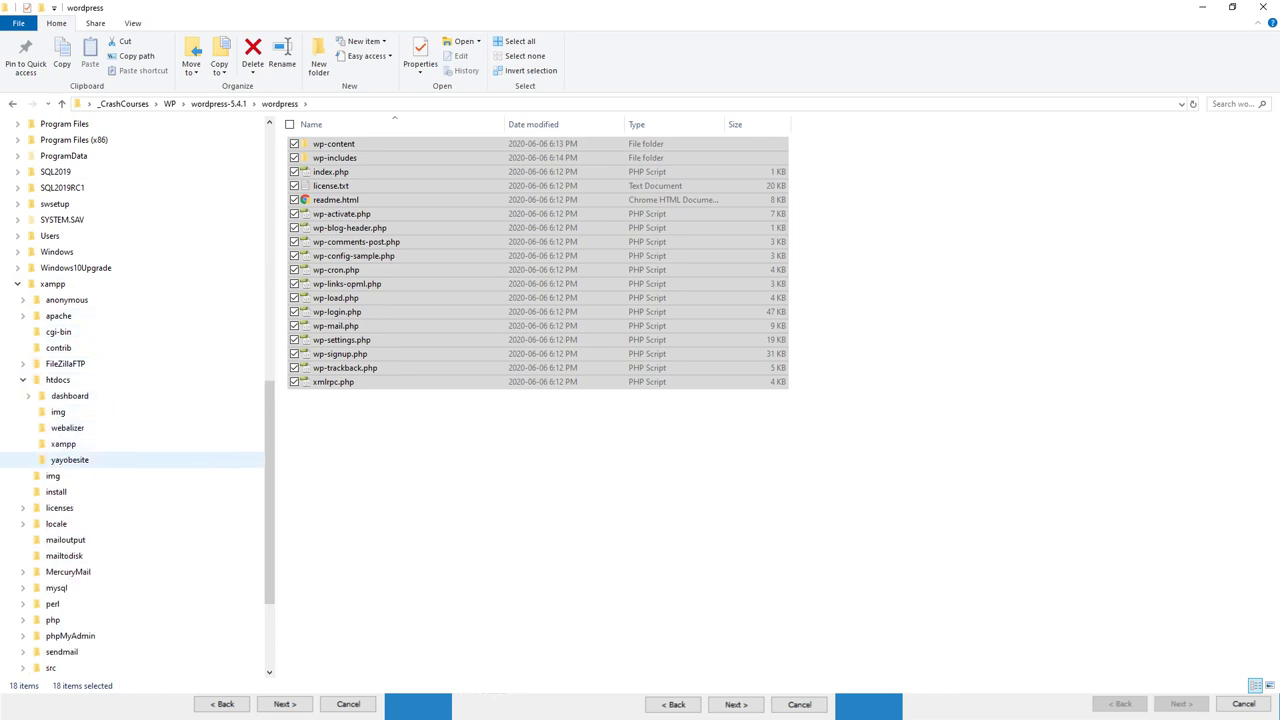
{"action": "left_click", "coordinate": [69, 459]}
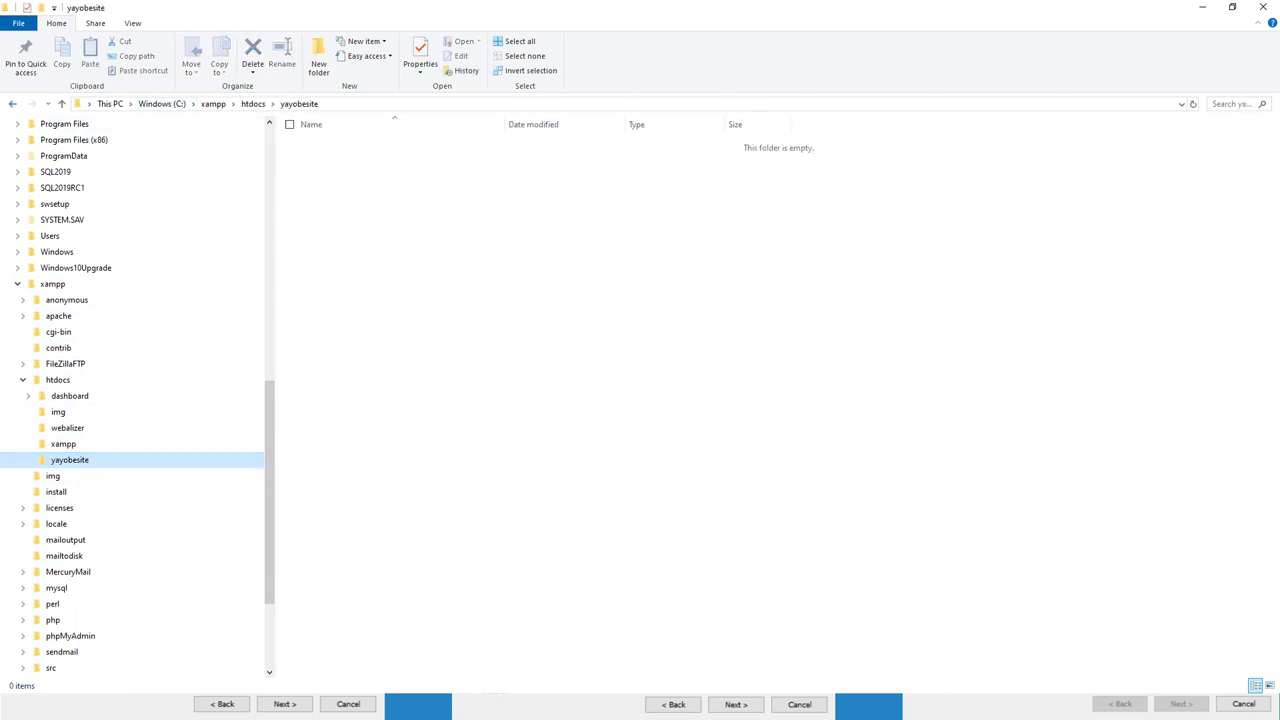
Step: Return to the extracted wordpress folder and move all its files and folders, including wp-admin, into htdocs\yayobesite
{"action": "key", "text": "alt+Left"}
{"action": "left_click_drag", "start_coordinate": [366, 518], "coordinate": [320, 155]}
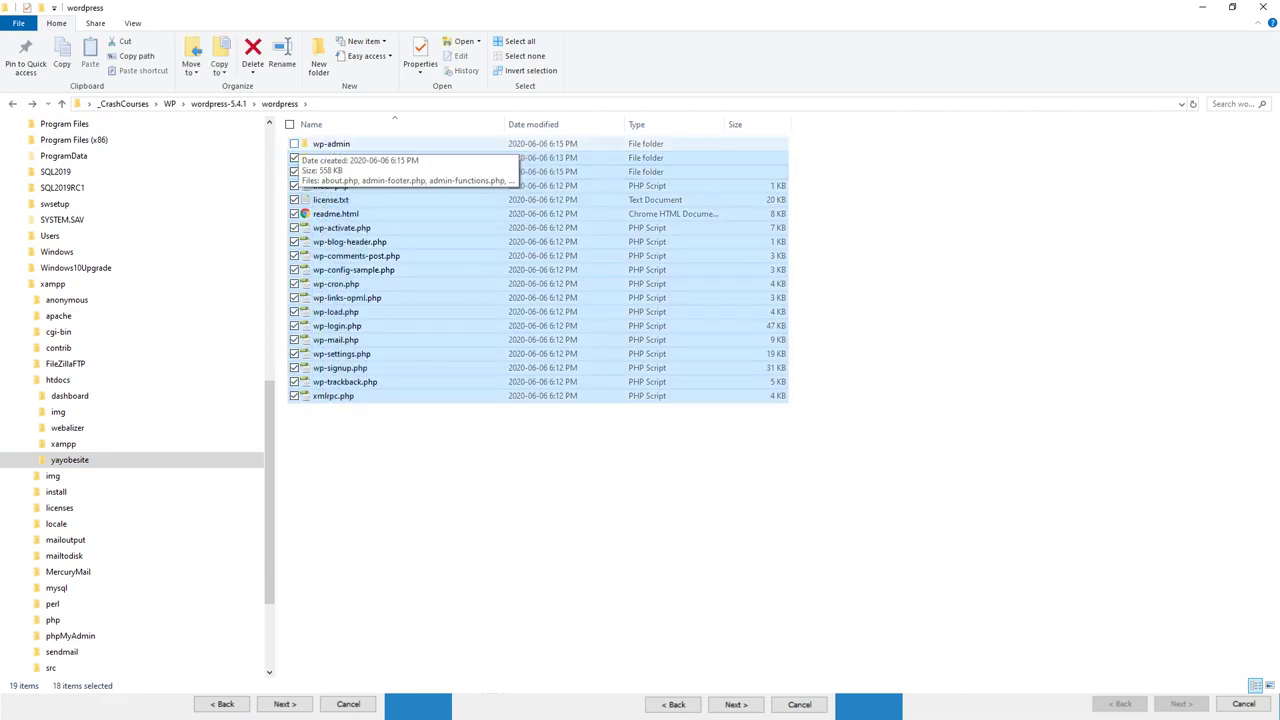
{"action": "left_click", "coordinate": [294, 143]}
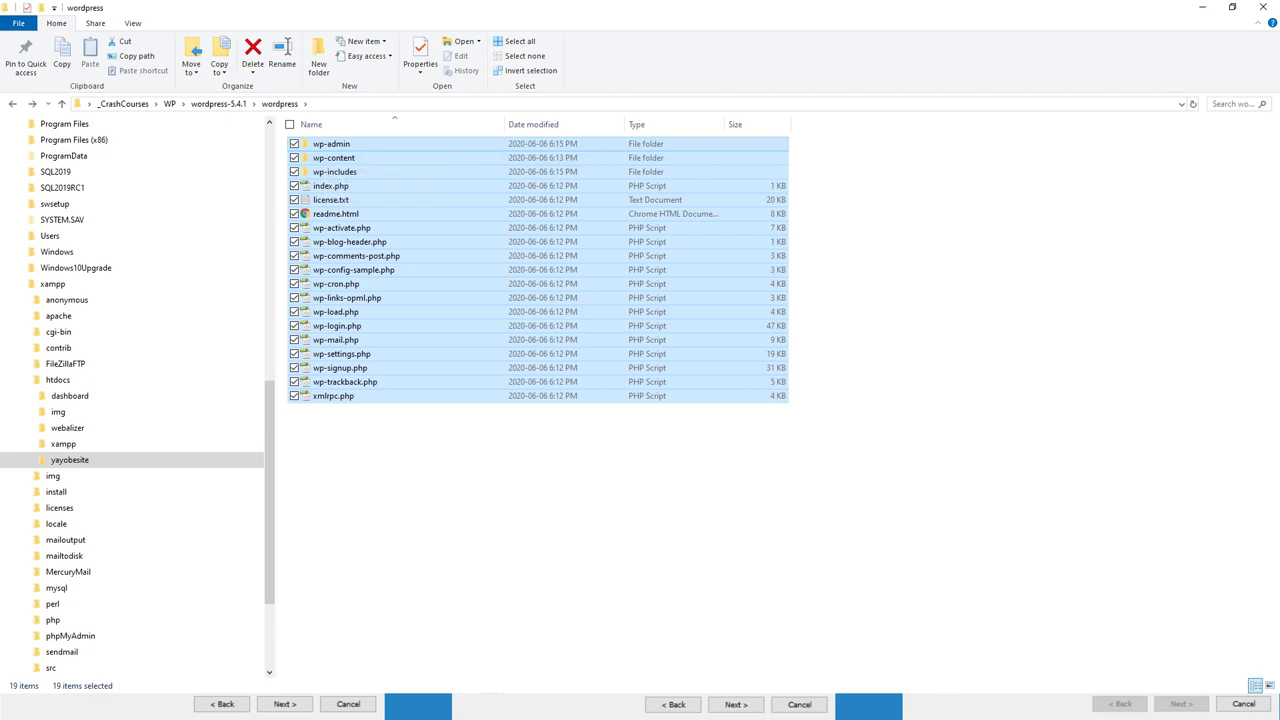
{"action": "left_click_drag", "start_coordinate": [330, 157], "coordinate": [80, 460]}
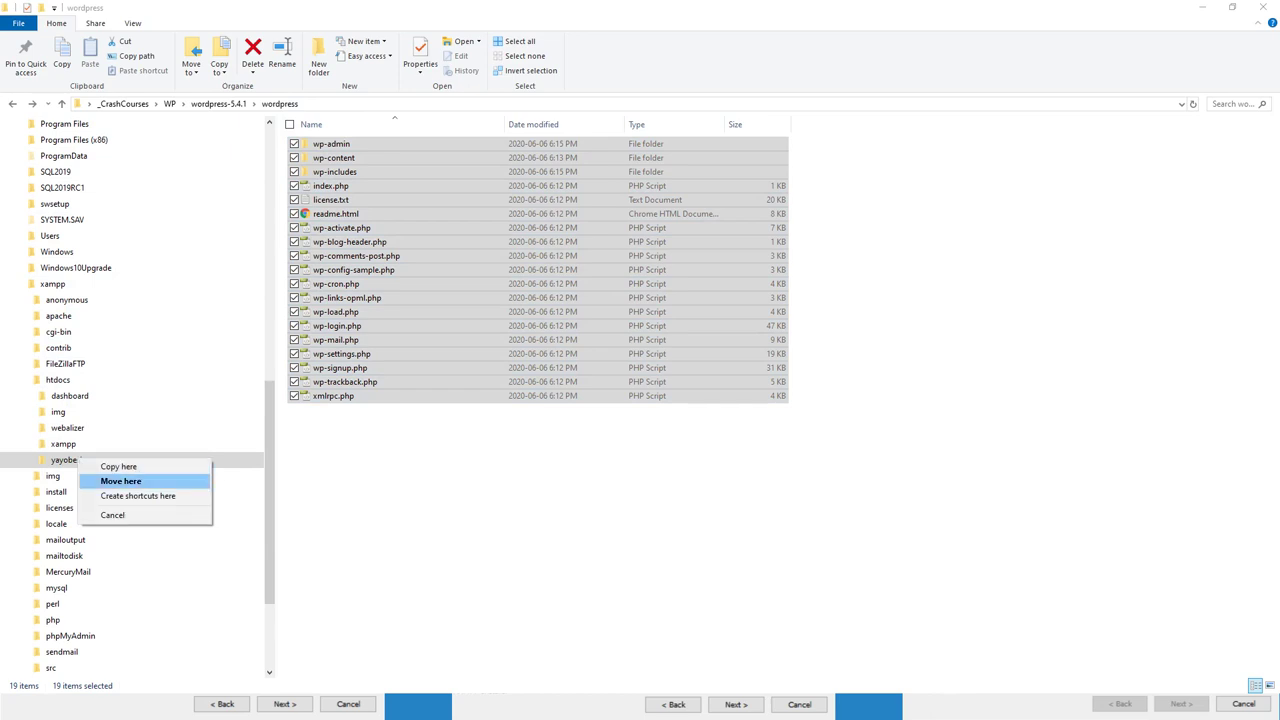
{"action": "left_click", "coordinate": [120, 481]}
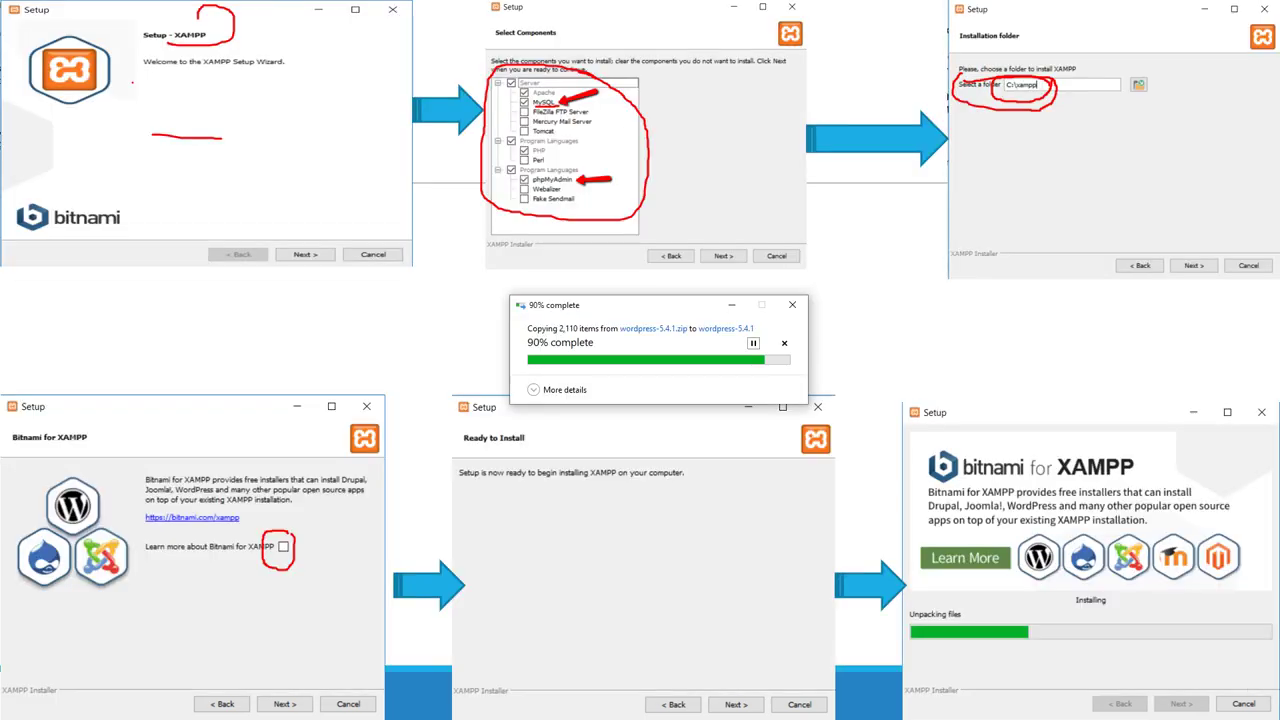
{"action": "left_click_drag", "start_coordinate": [278, 125], "coordinate": [404, 125]}
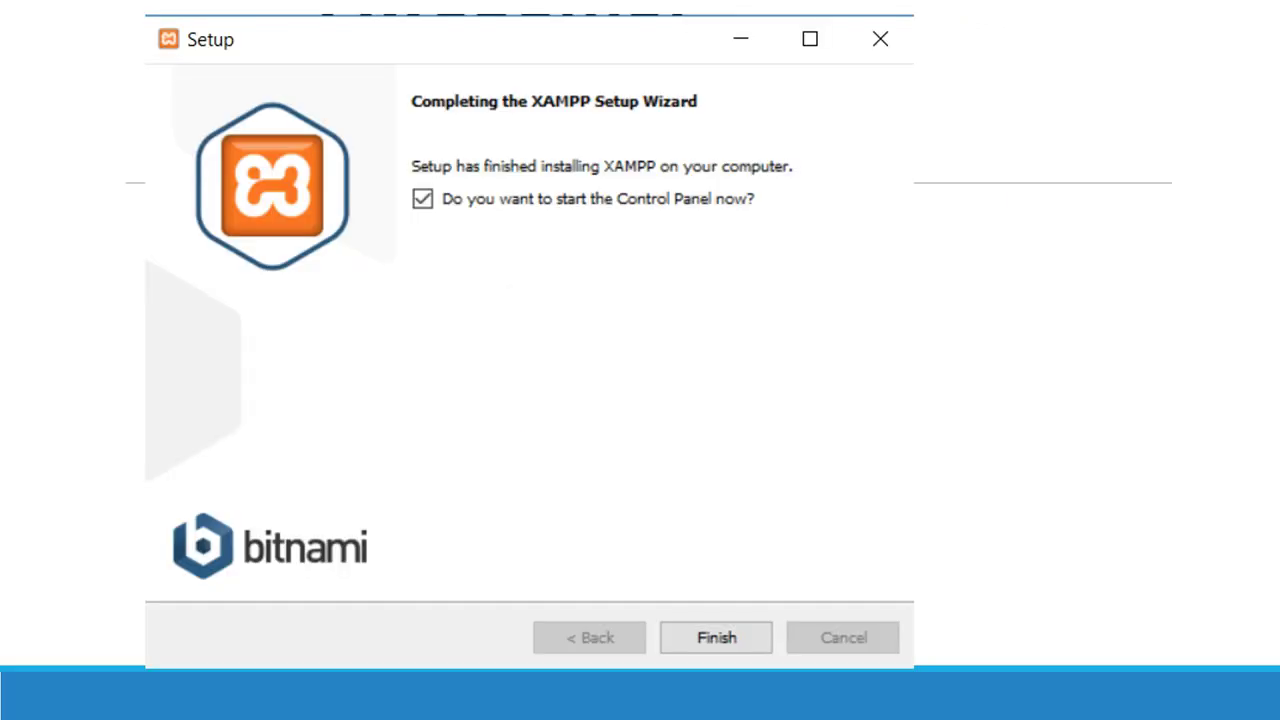